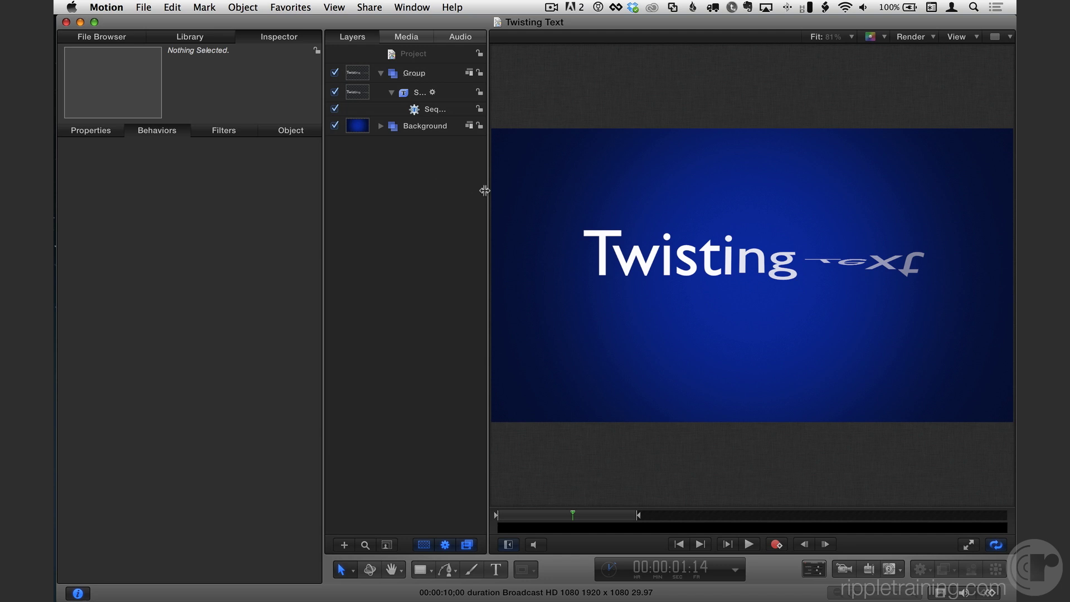
Widen the layer list and inspect the Sequence Text behavior applied to the SWING text.
drag(488, 190, 543, 188)
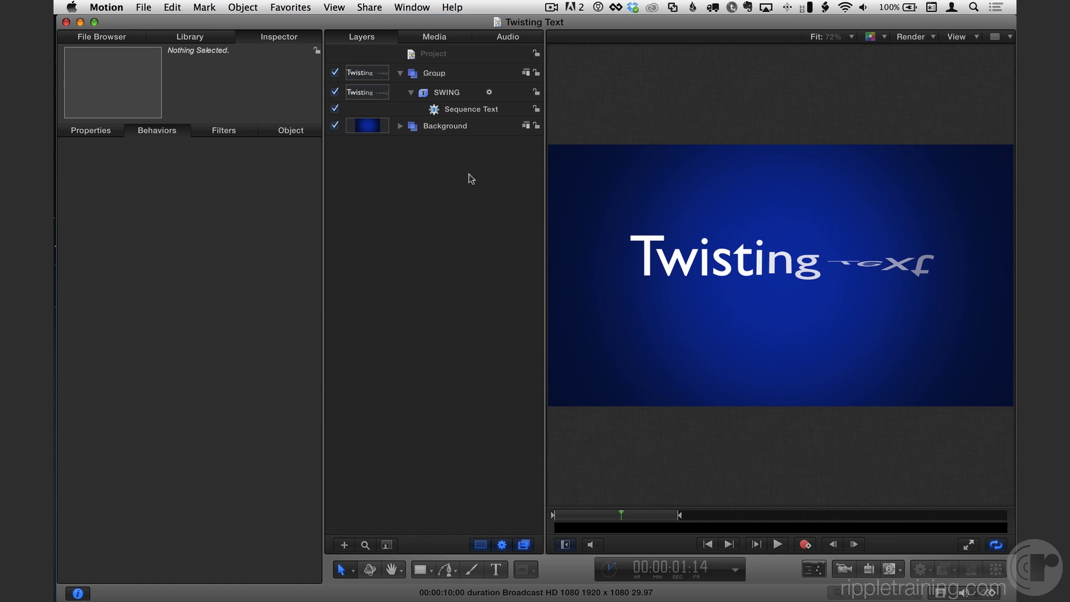
click(450, 110)
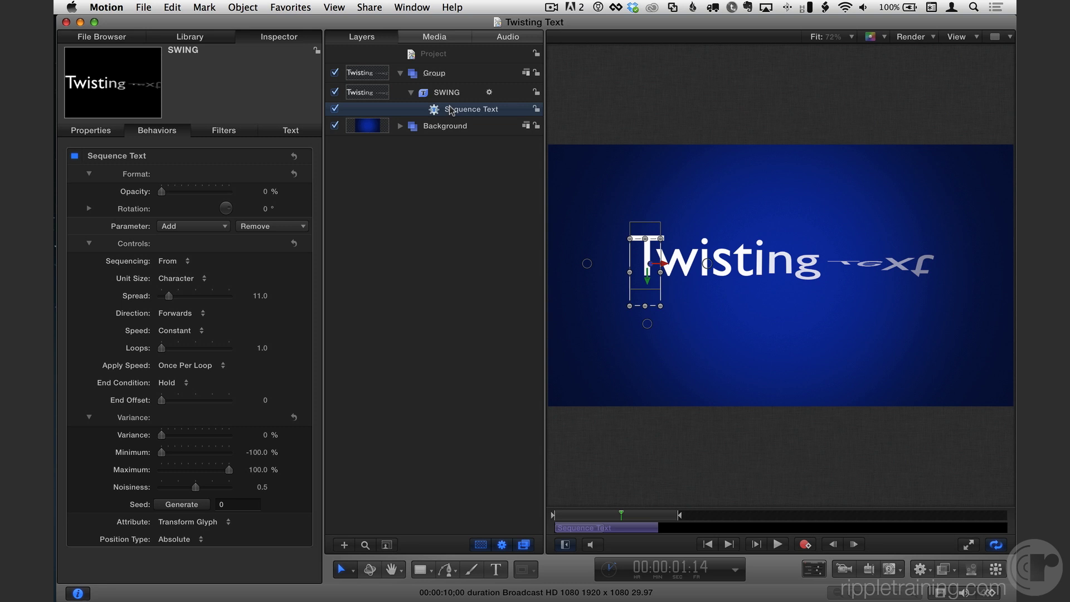
click(449, 93)
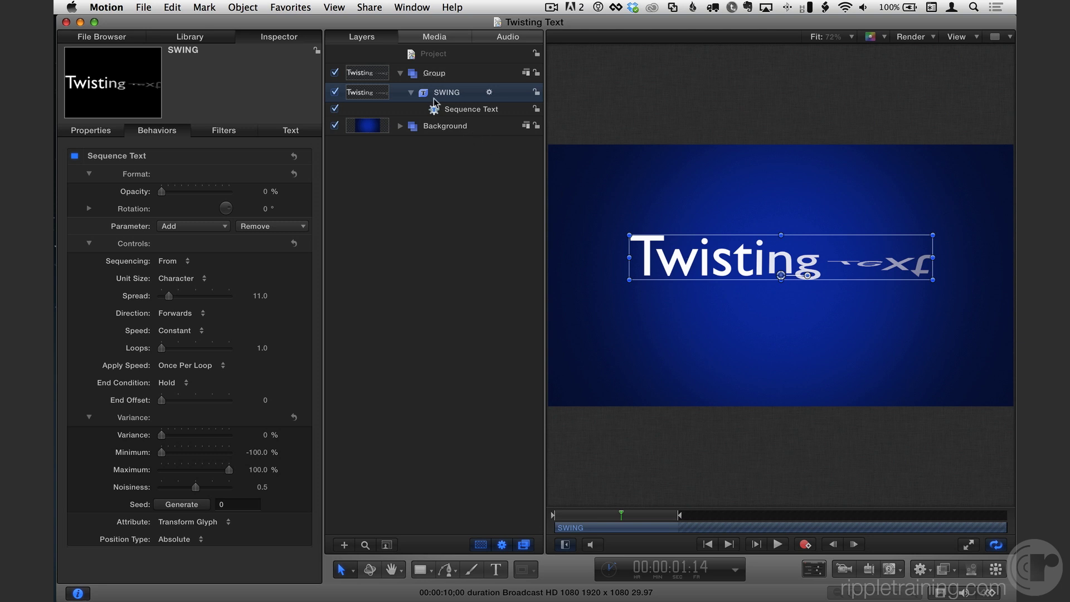
Rename the SWING text's Sequence Text behavior as Twister.
click(461, 111)
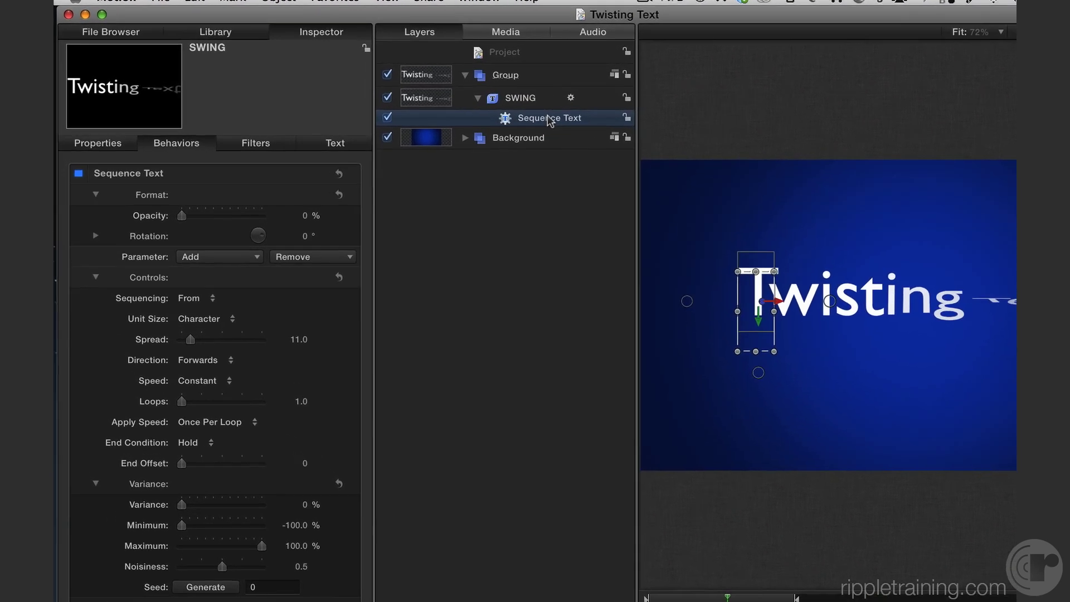
double_click(550, 118)
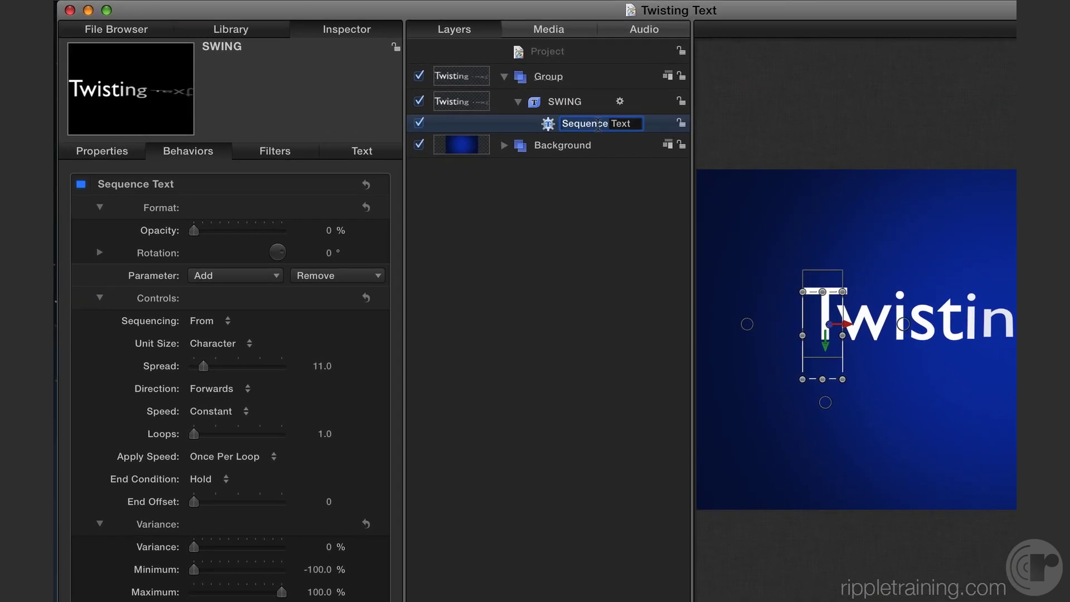
drag(632, 123, 547, 123)
text(Twister)
key(Return)
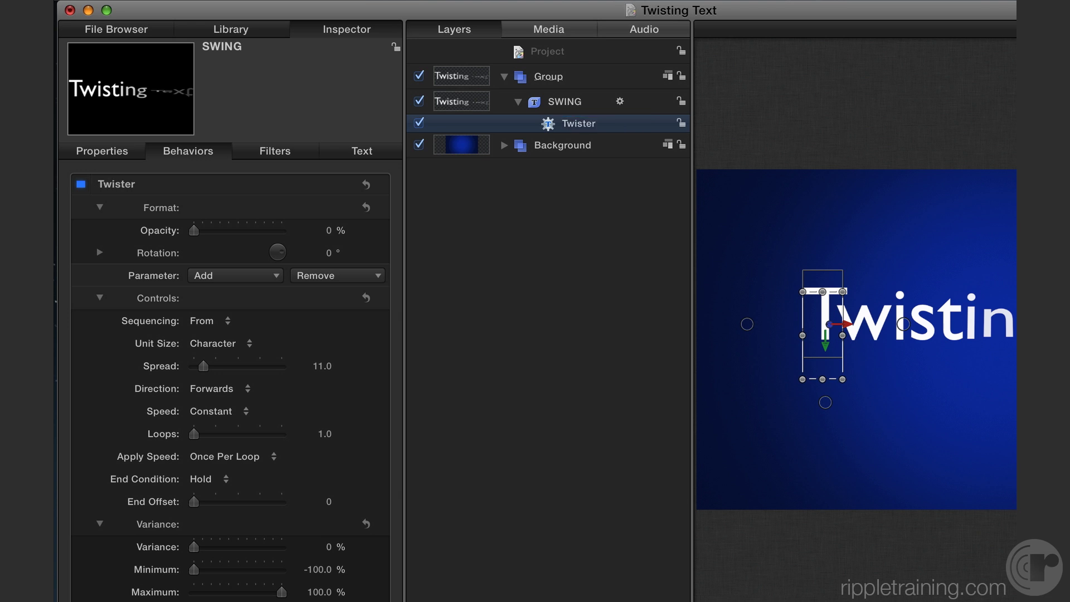
Save the Twister behavior to the library's Text Sequence behaviors category.
click(233, 31)
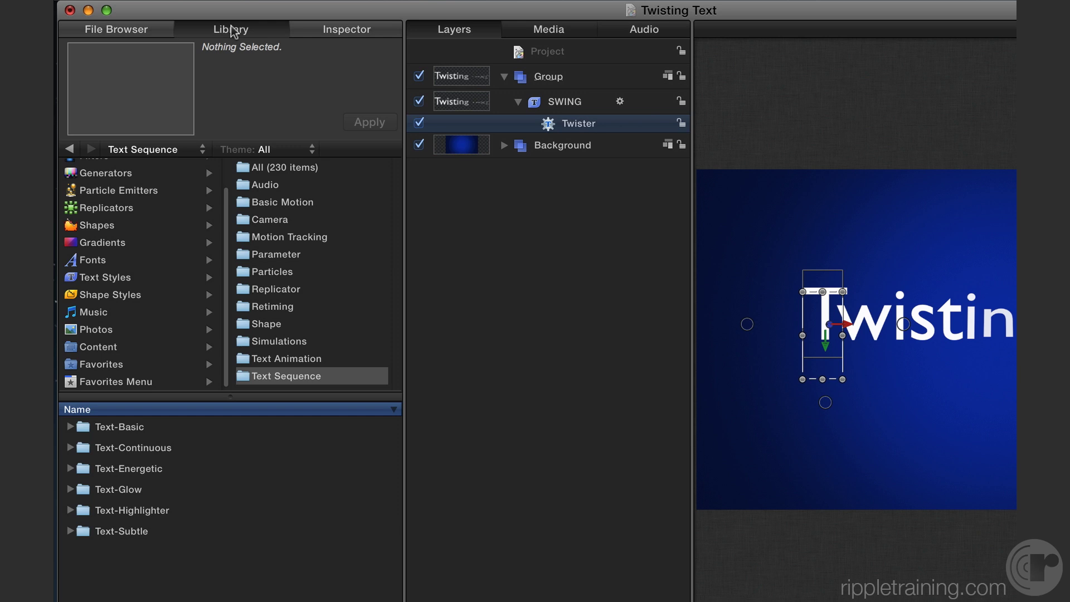
click(288, 360)
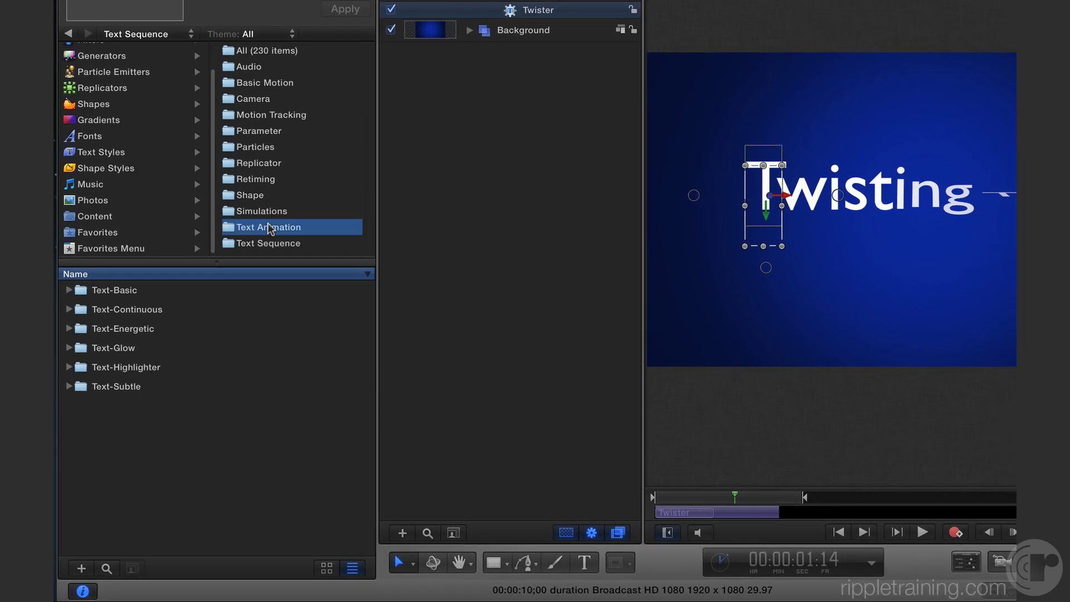
click(270, 243)
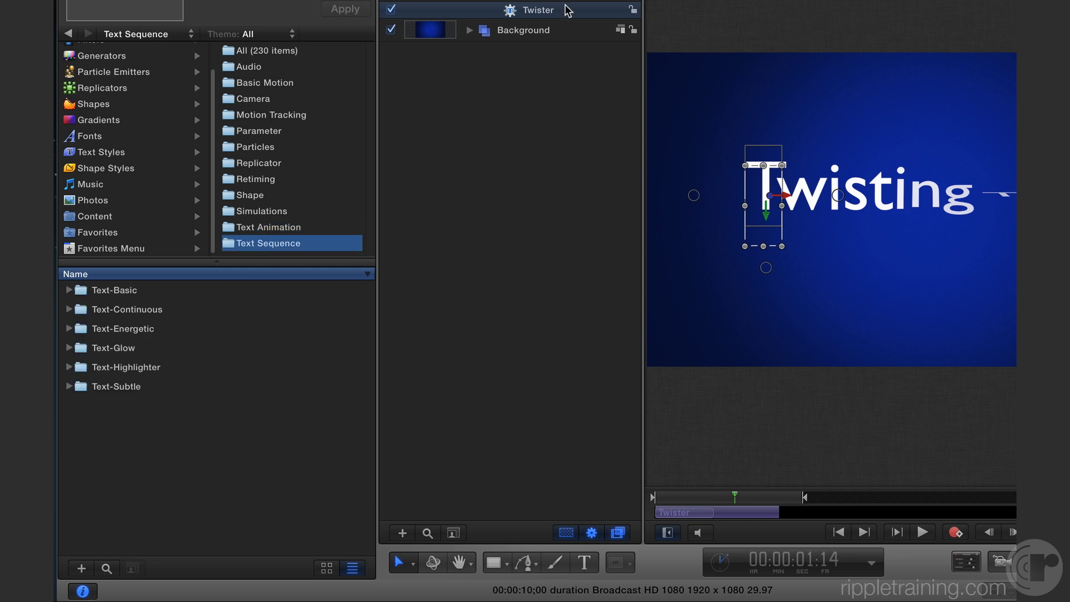
drag(567, 10, 154, 435)
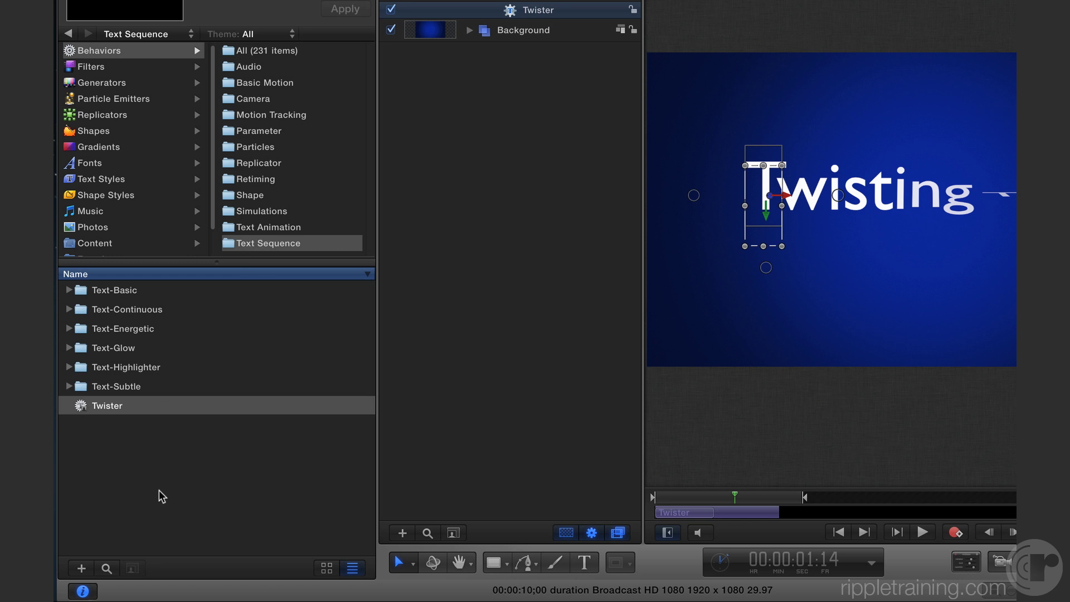
View the saved Twister behavior as an icon in the library and return to the list view.
click(327, 568)
scroll(251, 523, down, 1)
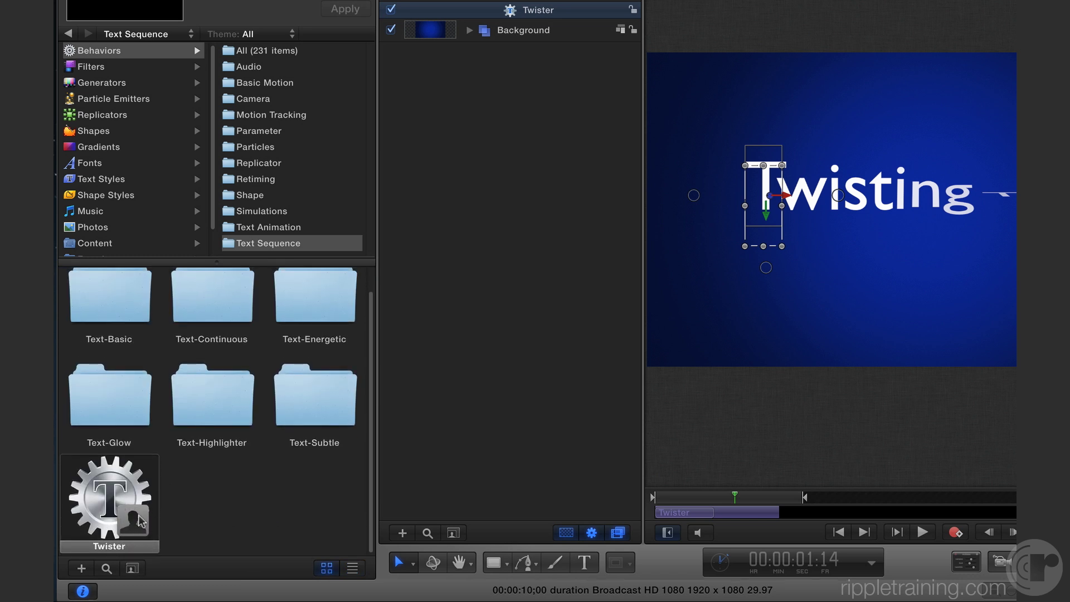
click(353, 567)
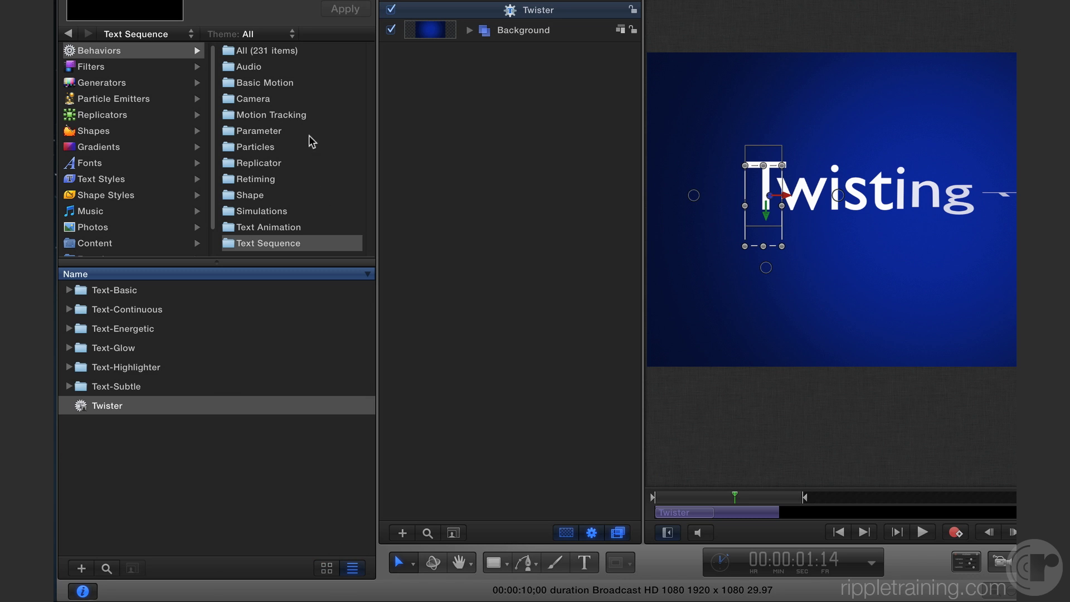
Show the Text Animation behaviors and enlarge the library's category area to fit all categories.
click(266, 228)
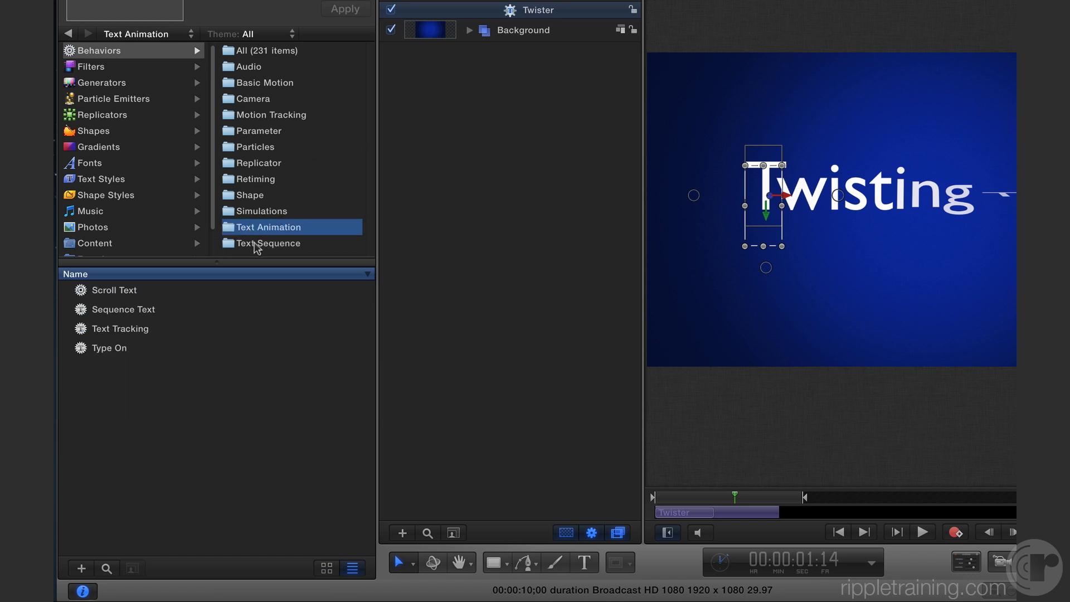
scroll(148, 196, down, 2)
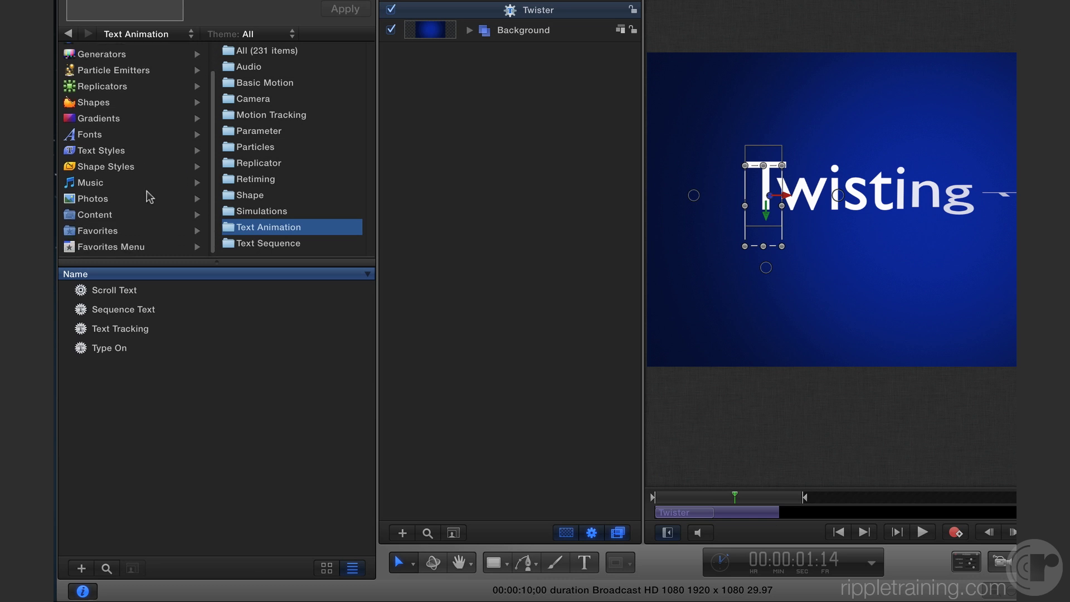
drag(209, 258, 195, 289)
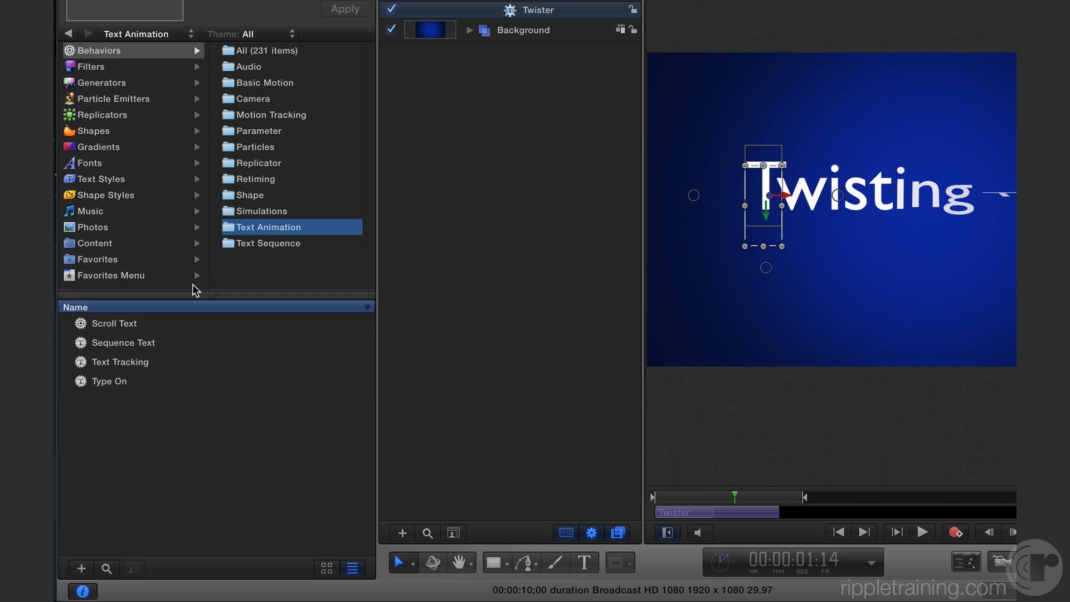
Save the Twister behavior to the library's Favorites category, viewed as icons, and locate the saved copy there.
click(97, 260)
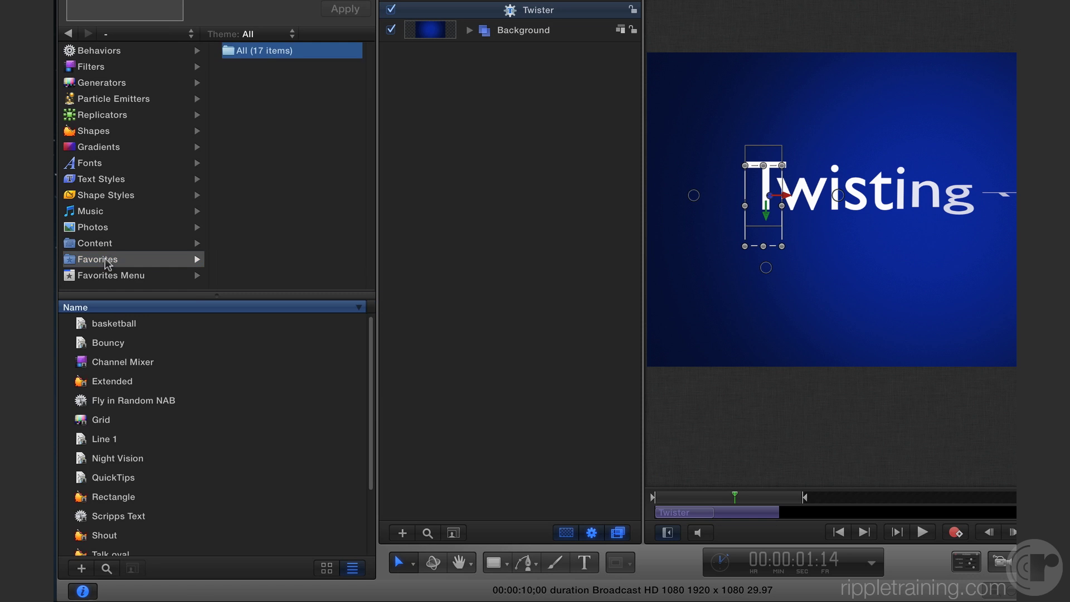
click(326, 568)
scroll(277, 380, down, 5)
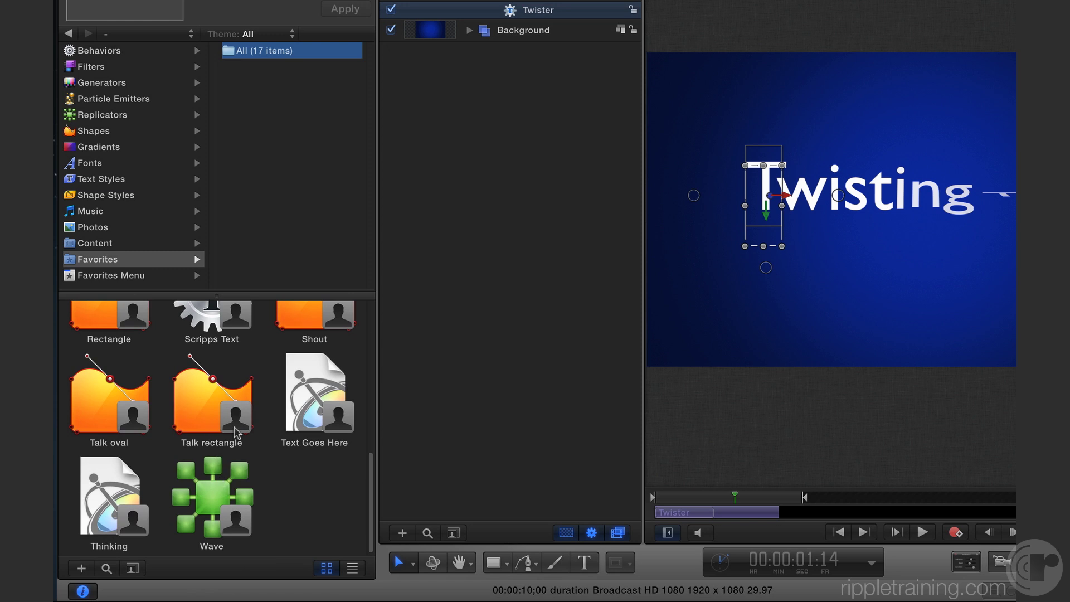
scroll(237, 432, up, 3)
scroll(236, 432, up, 1)
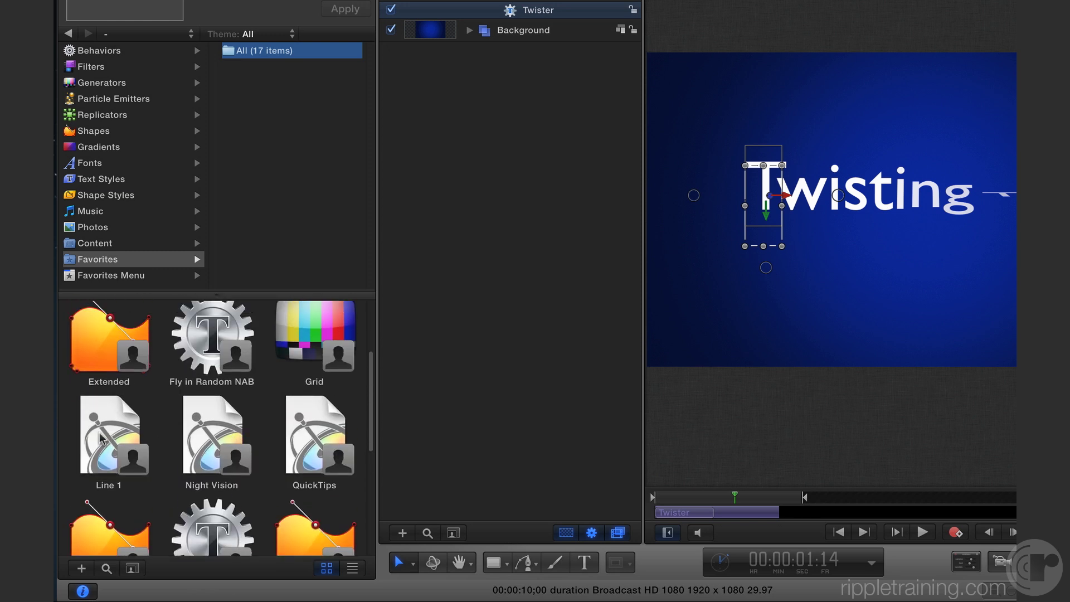
scroll(282, 432, up, 4)
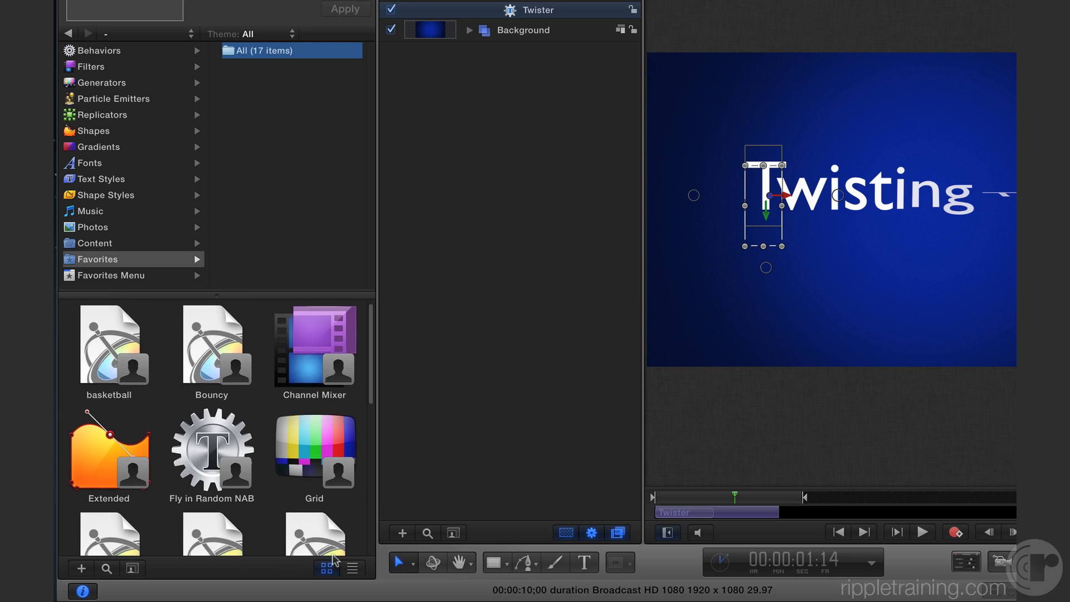
drag(510, 14, 263, 322)
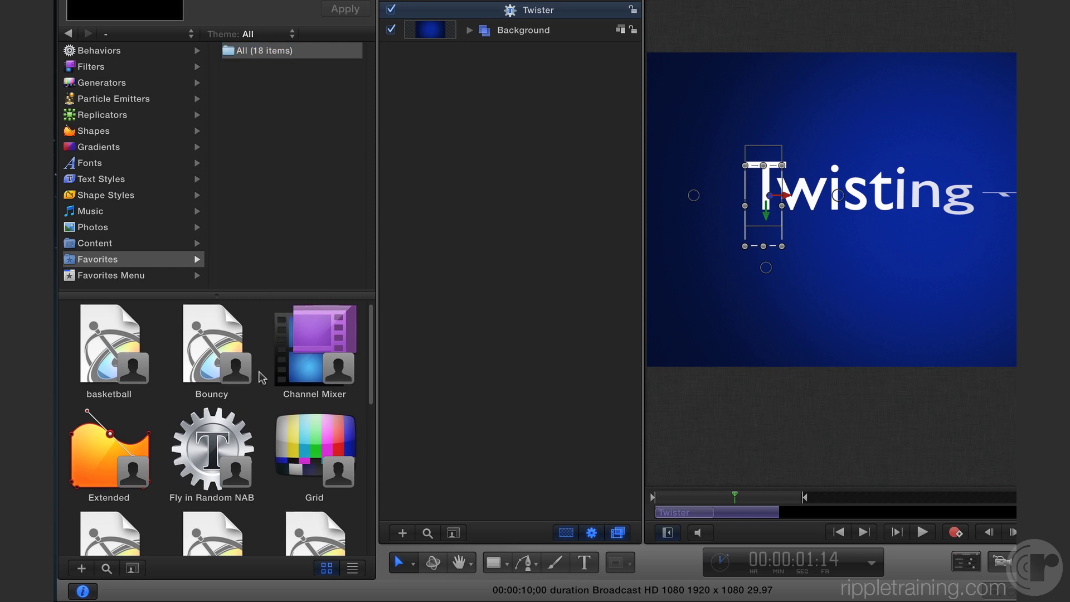
scroll(262, 379, down, 6)
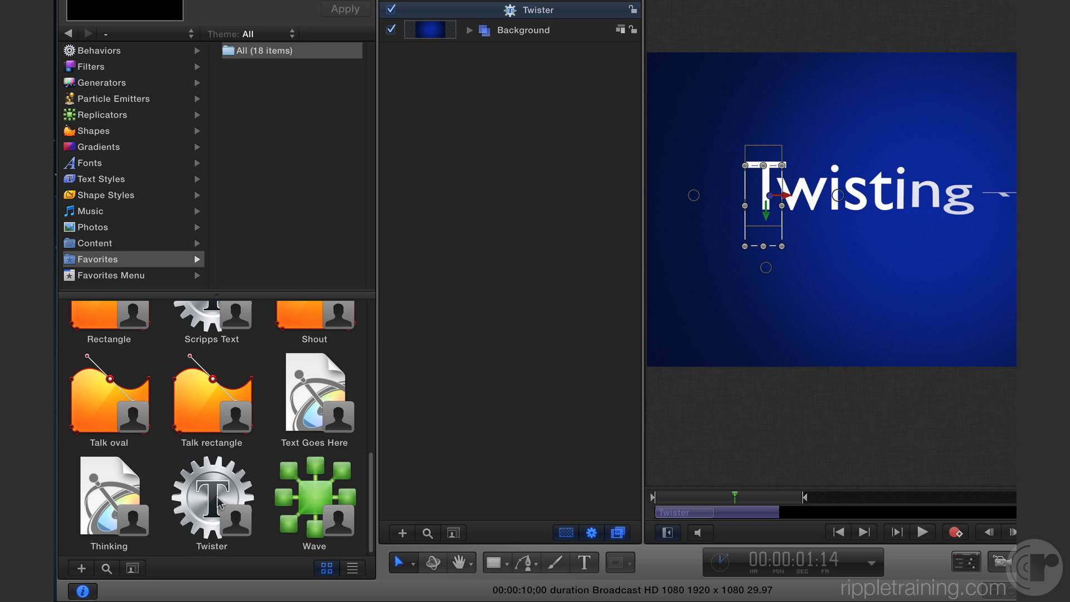
Save the Twister behavior to the library's Favorites Menu category and check that it is offered among the favorites.
click(115, 275)
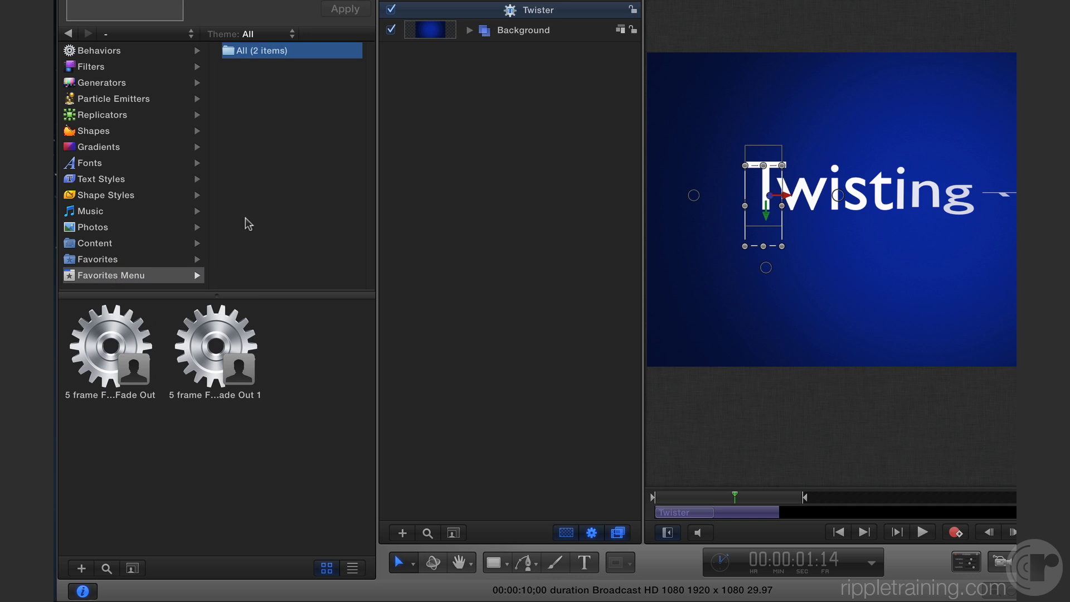
drag(510, 10, 290, 343)
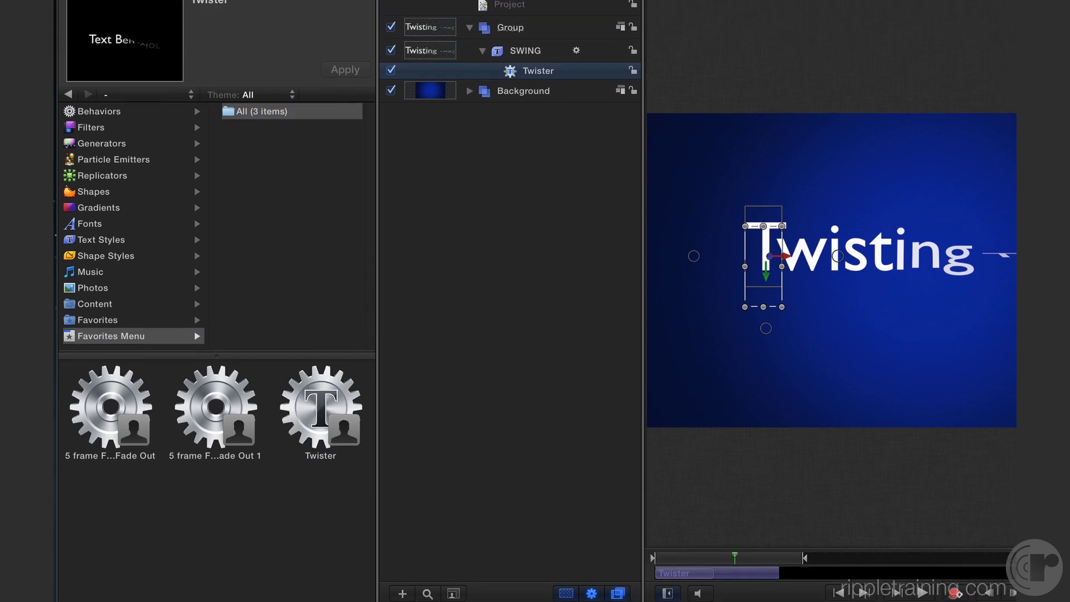
click(356, 9)
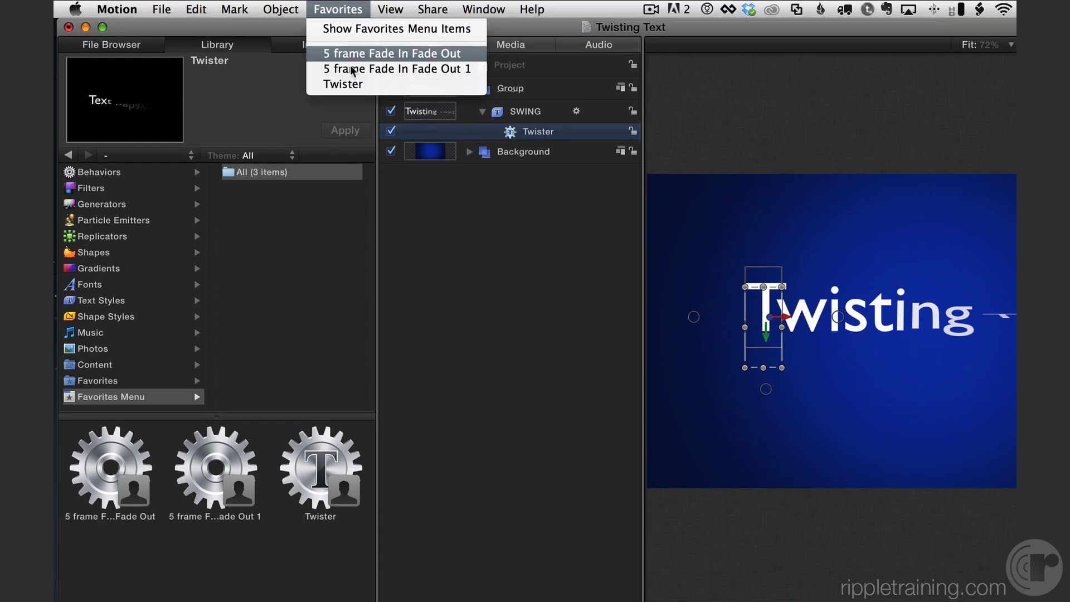
click(333, 10)
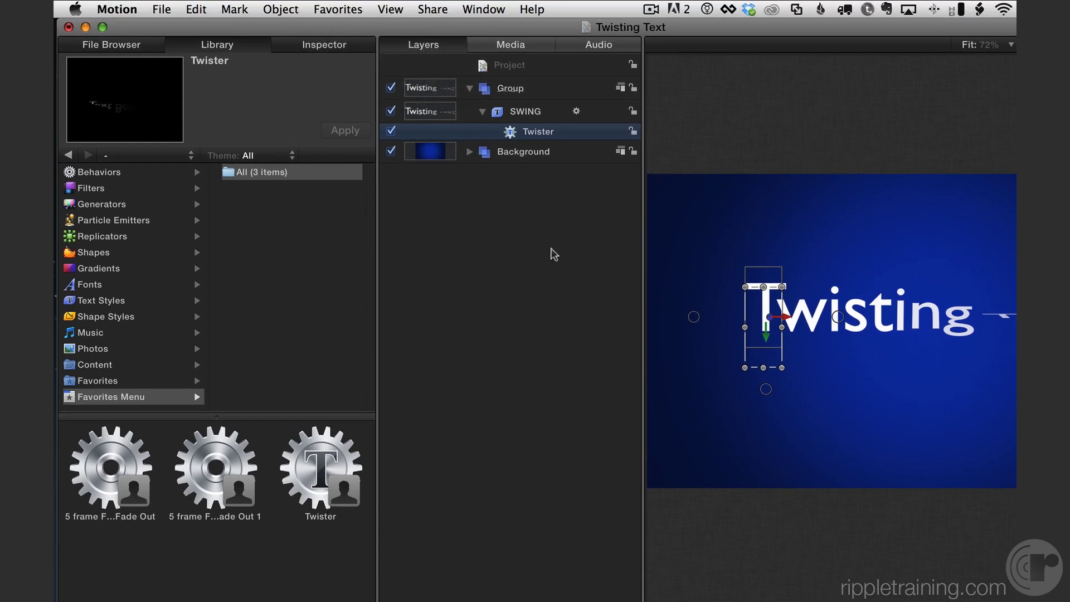
Add a test text object reading "fsadjf;jk;dsafkdk;fajs" above the Twisting Text title.
key(t)
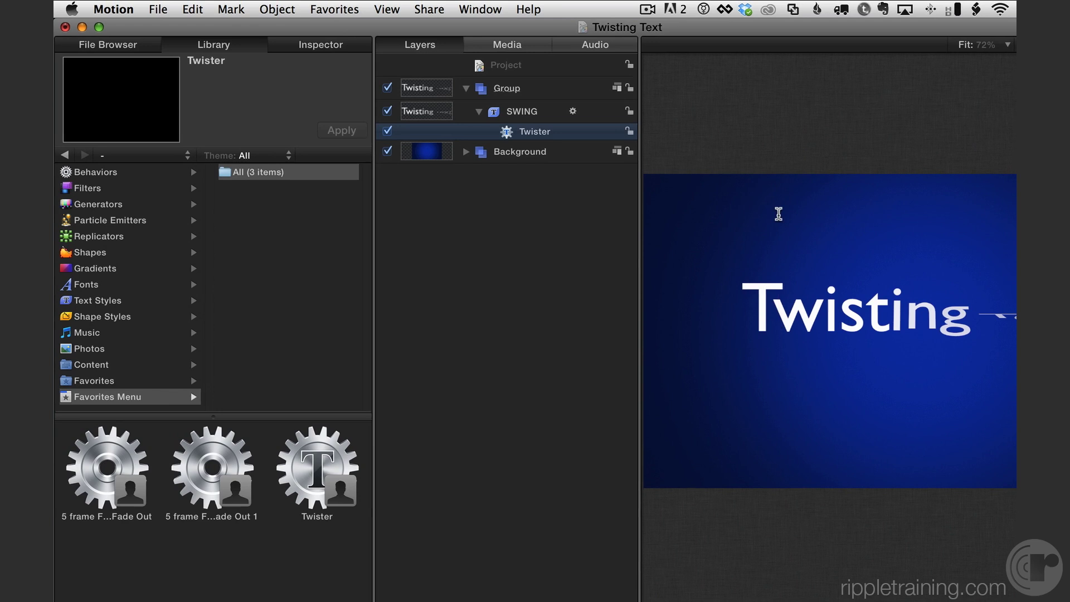
click(778, 209)
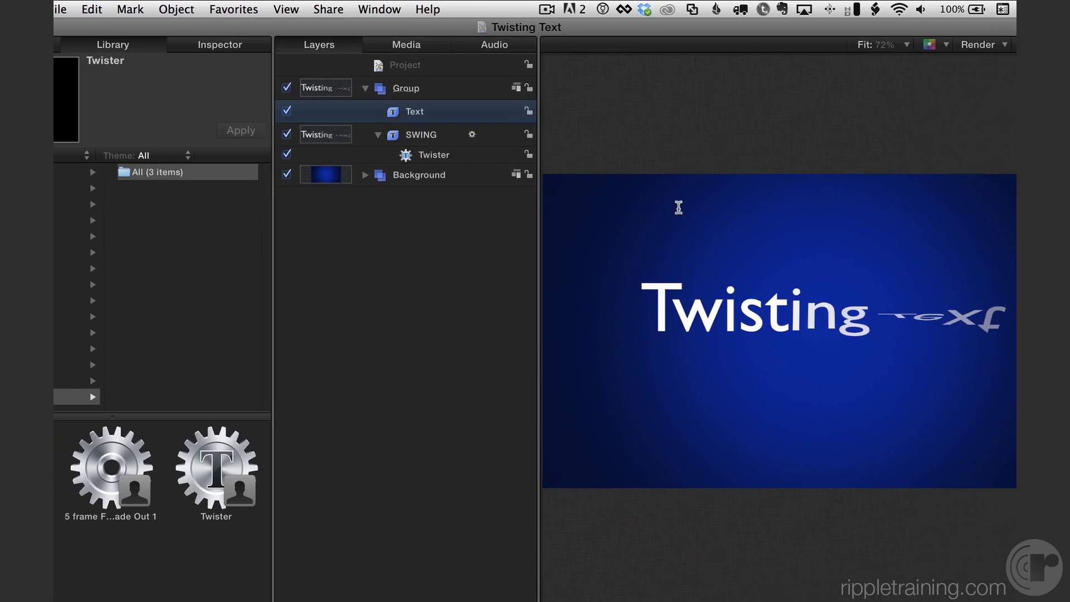
text(sadjf;jk;dsafkdk;fajs)
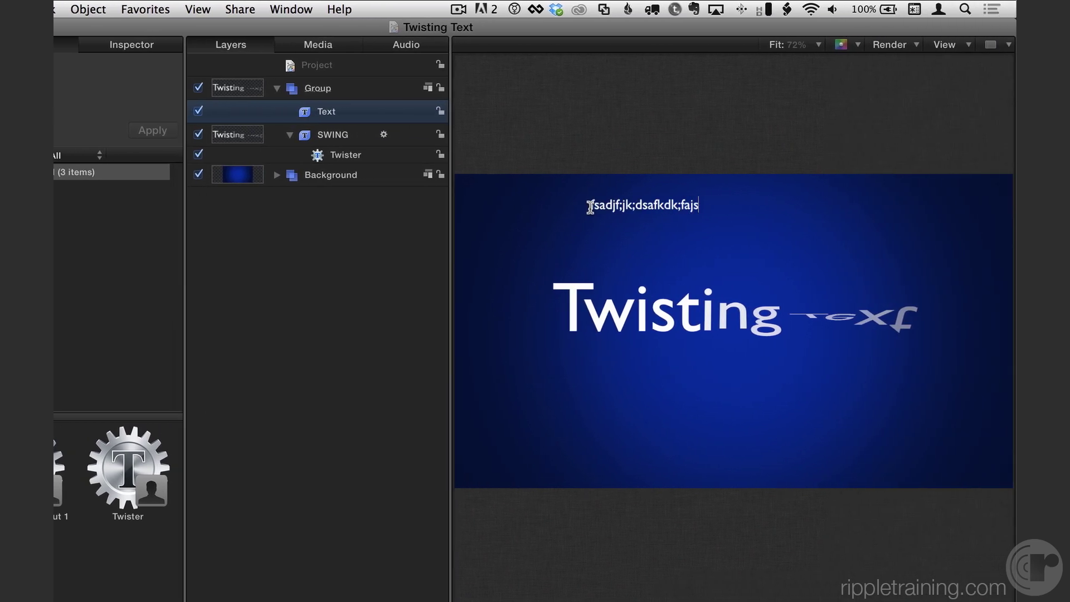
key(Escape)
Apply the Twister favorite to the test text and scrub the playhead forward to preview its animation.
click(169, 5)
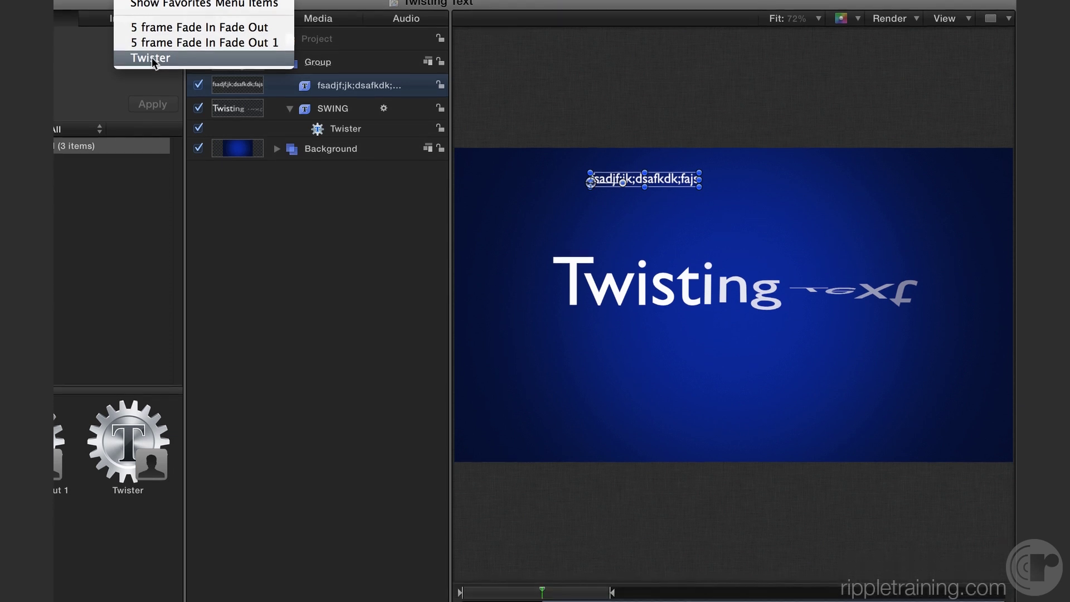
click(151, 58)
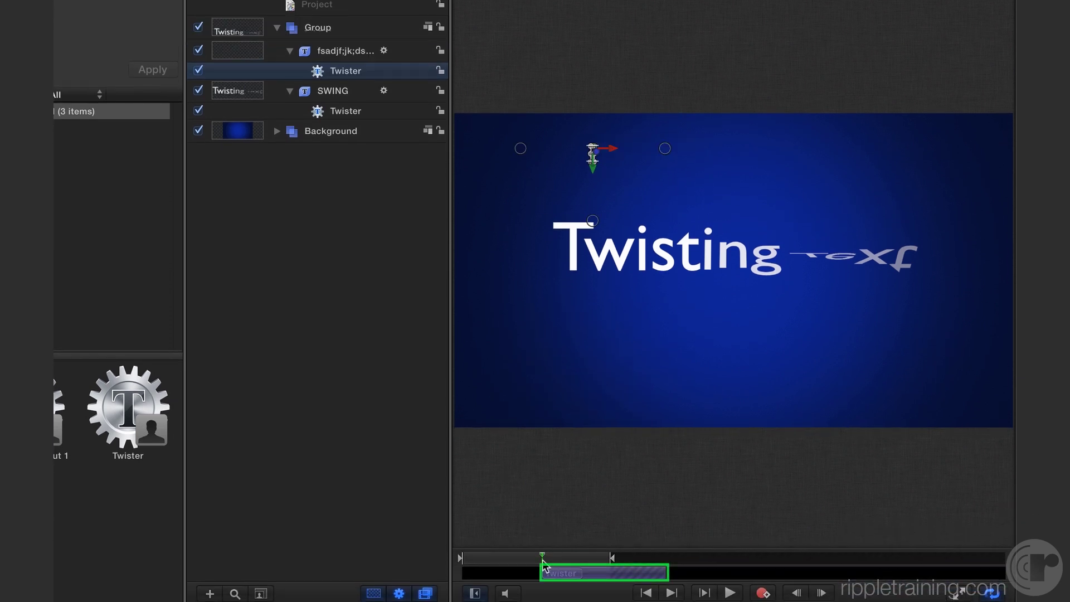
drag(543, 566, 571, 571)
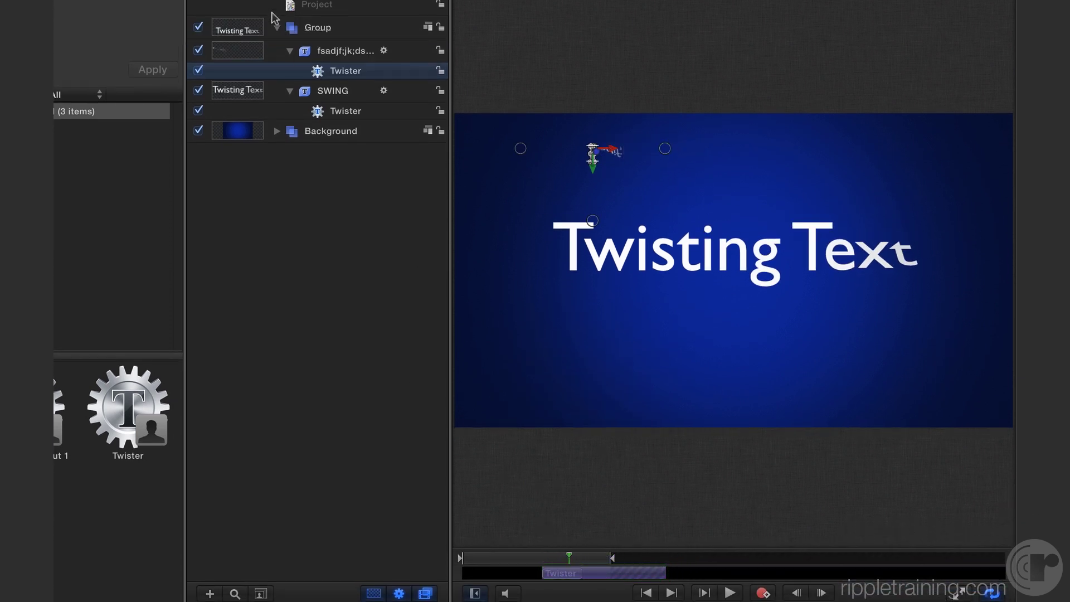
Delete the test text object together with its Twister behavior.
click(305, 51)
key(Delete)
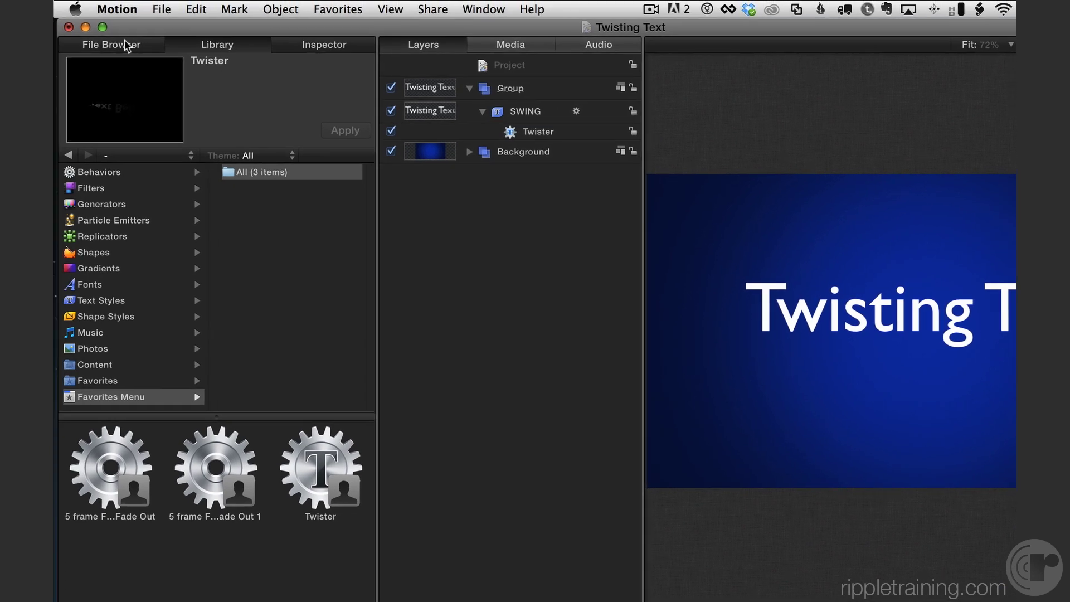
Browse the files in the Mastering Text in folder on disk to locate the Twister behavior file.
click(124, 46)
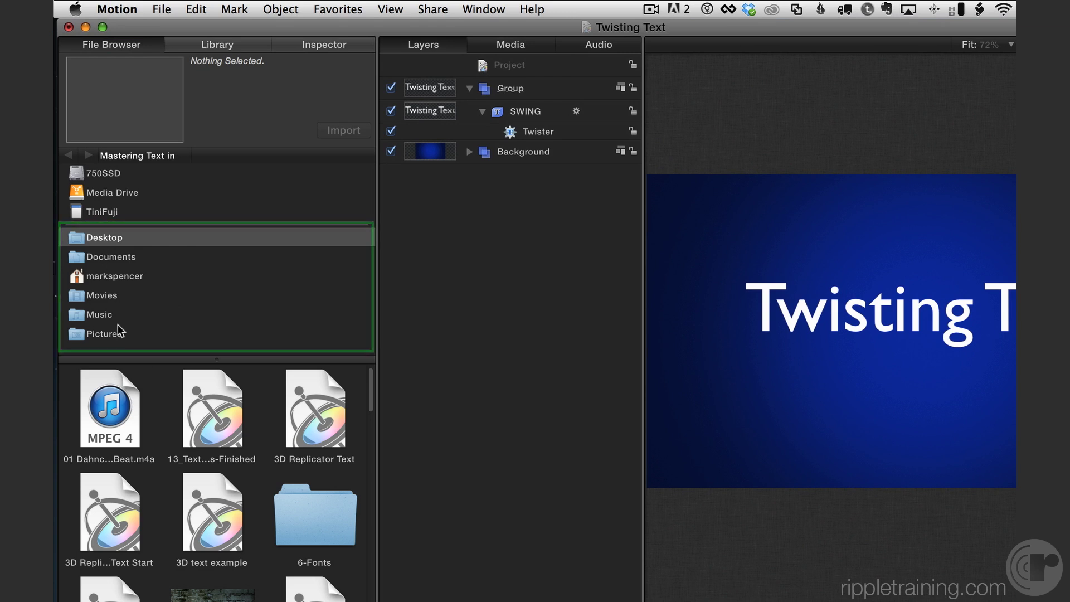
click(142, 155)
click(143, 146)
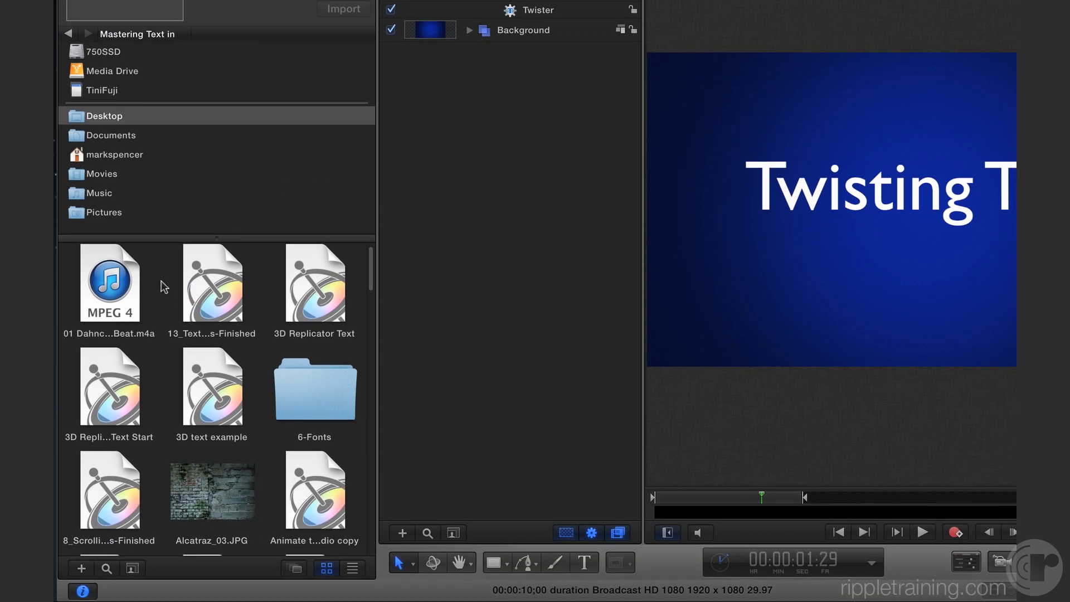
scroll(232, 373, down, 15)
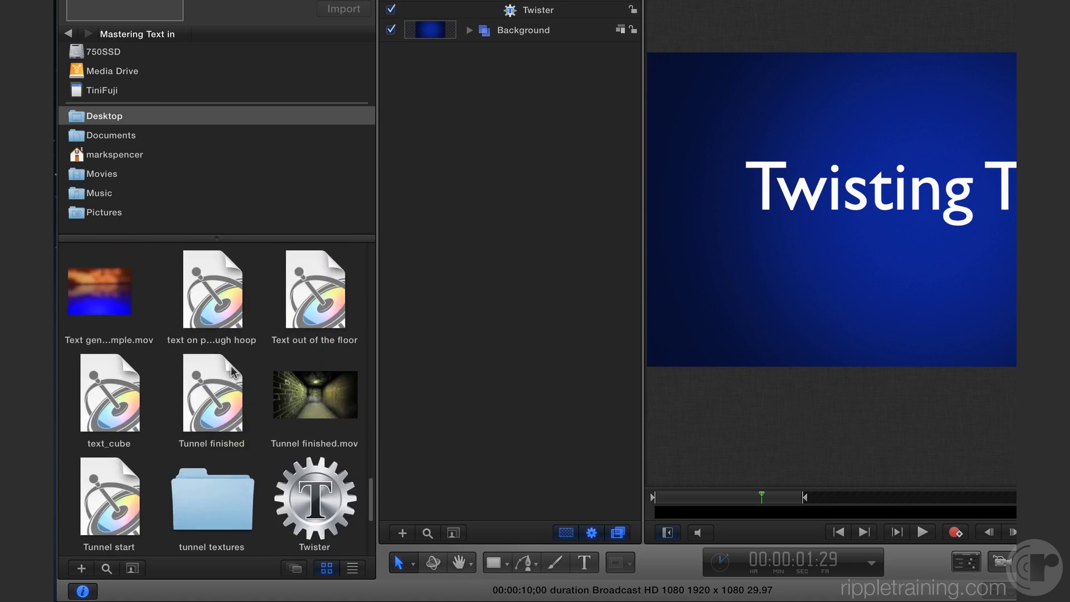
Disable the SWING text's existing Twister behavior and apply the Twister file from the Mastering Text in folder instead.
scroll(232, 373, down, 3)
click(305, 409)
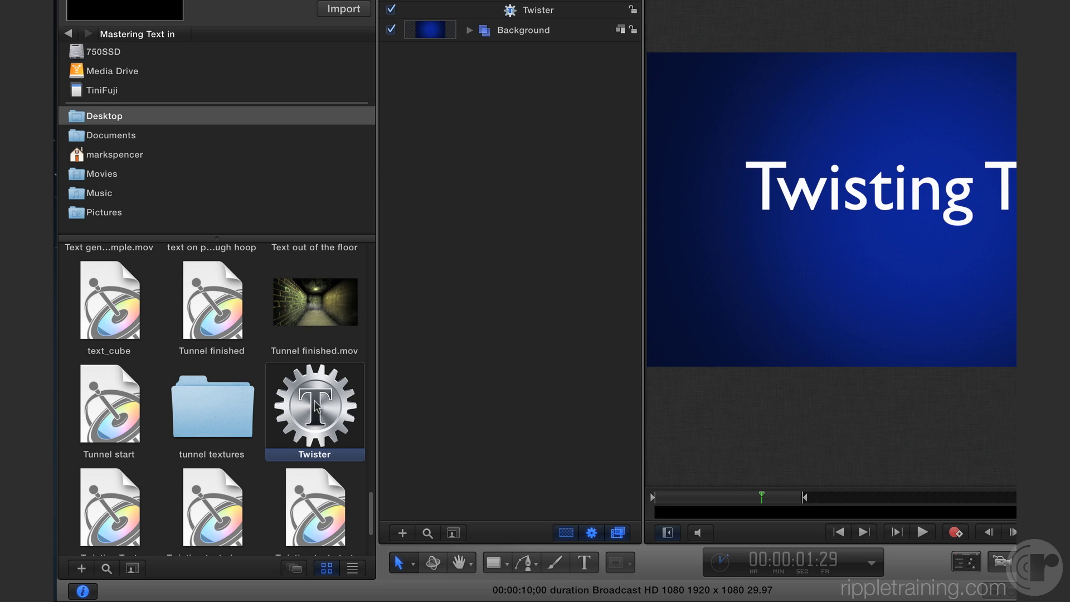
click(546, 132)
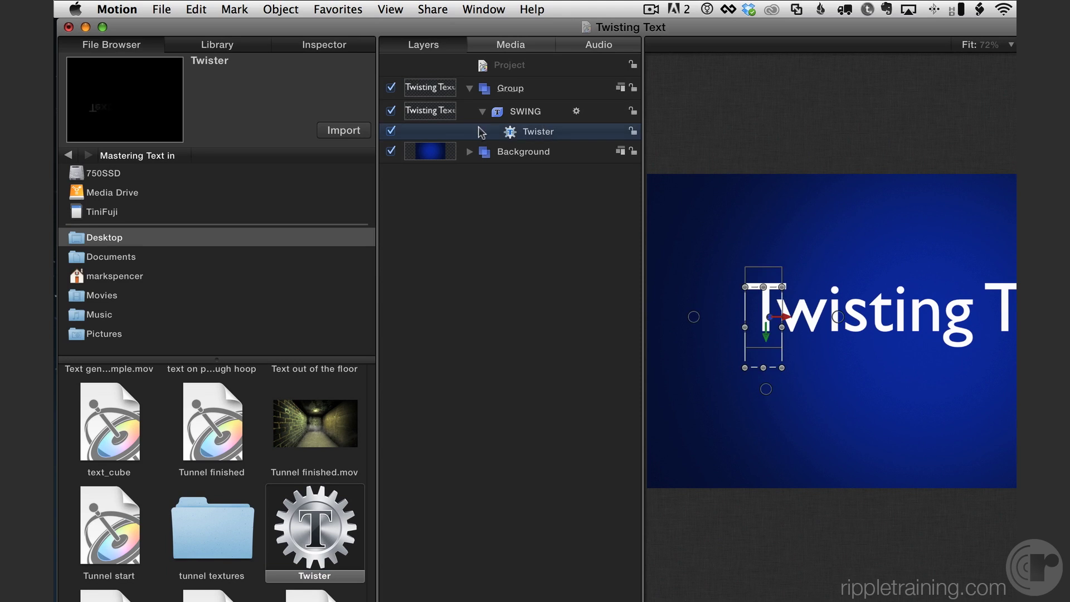
click(392, 132)
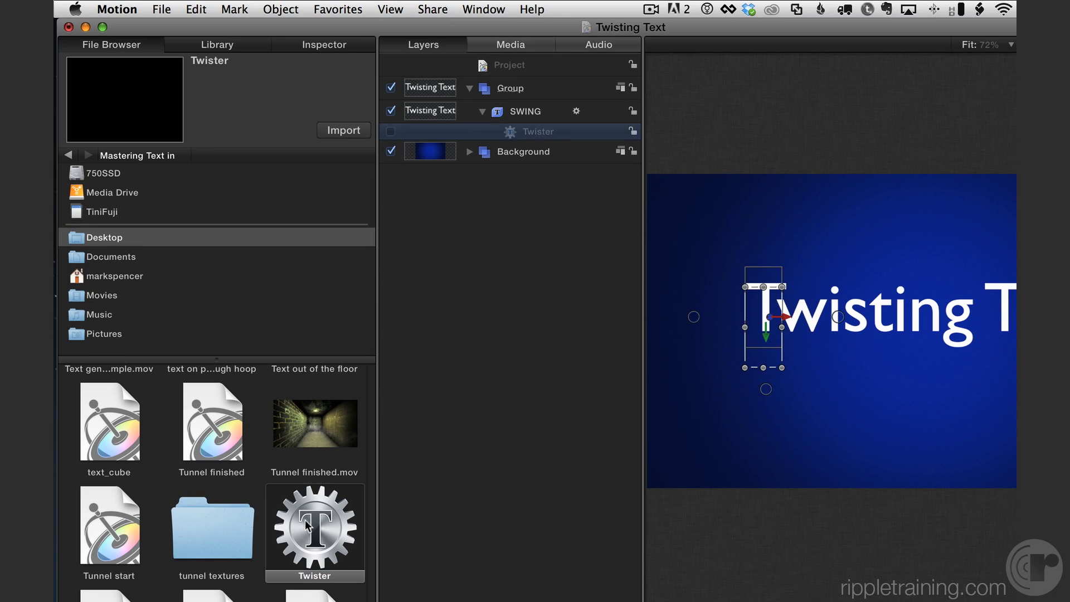
drag(315, 529, 488, 103)
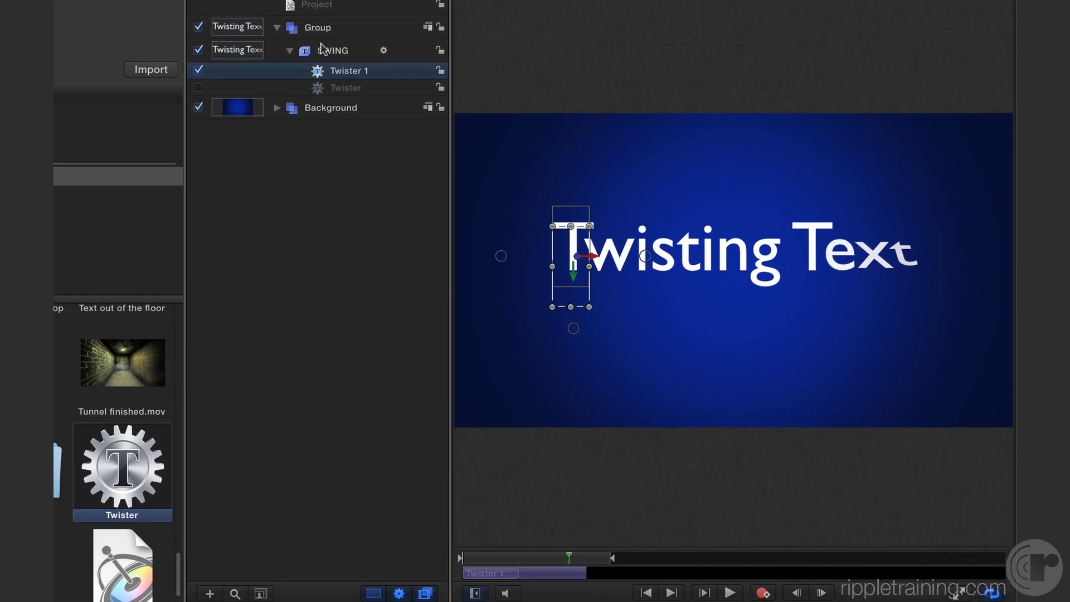
mouse_move(575, 563)
mouse_down()
mouse_move(501, 560)
mouse_move(568, 560)
mouse_up()
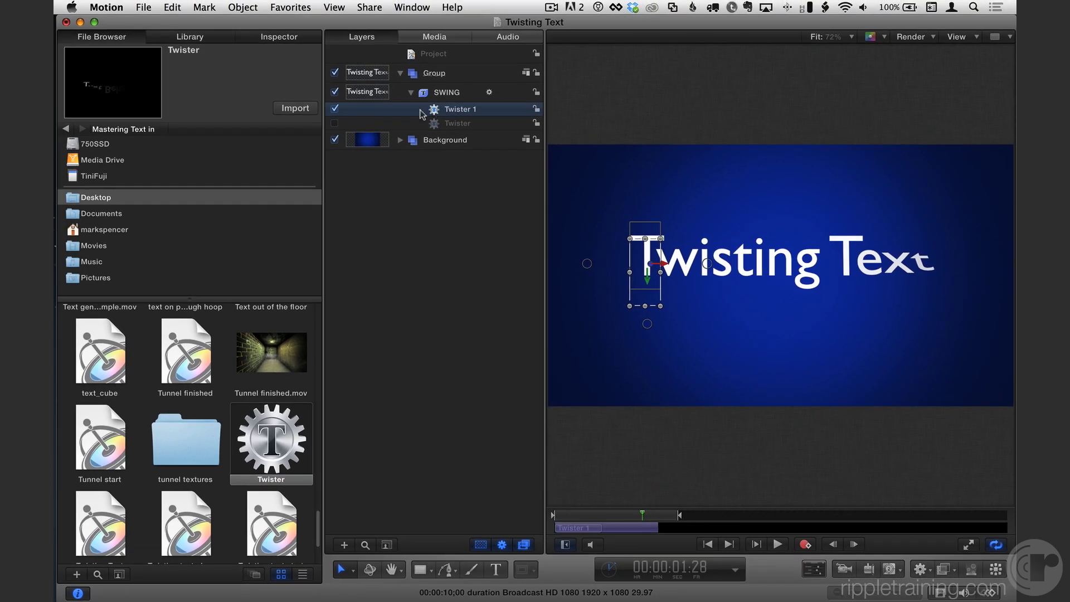
Delete the Twister 1 behavior from the SWING text and re-enable its original Twister behavior.
click(439, 122)
click(435, 110)
key(Delete)
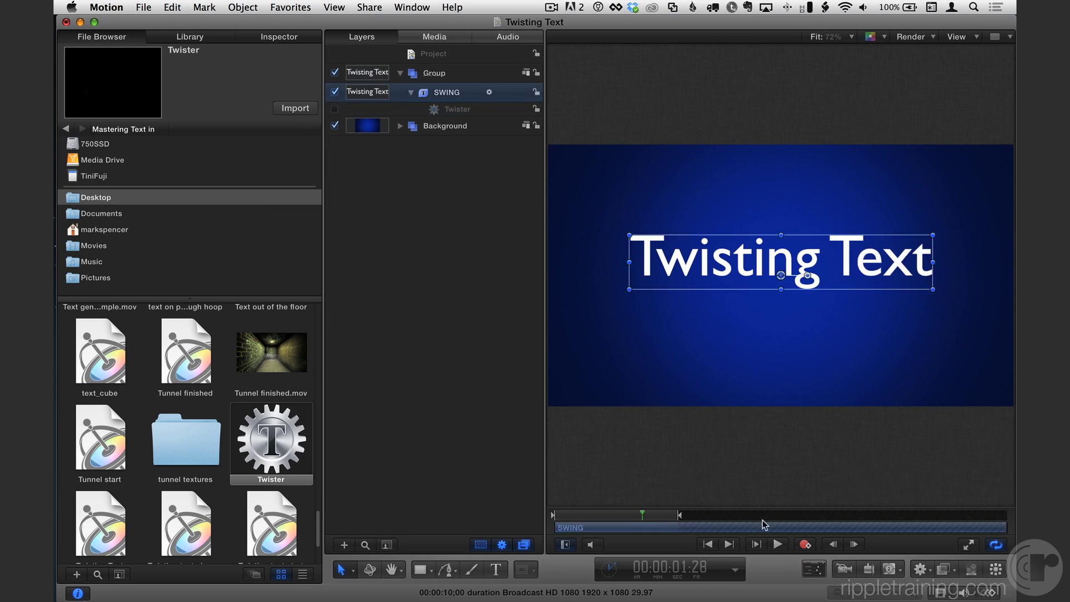
click(335, 109)
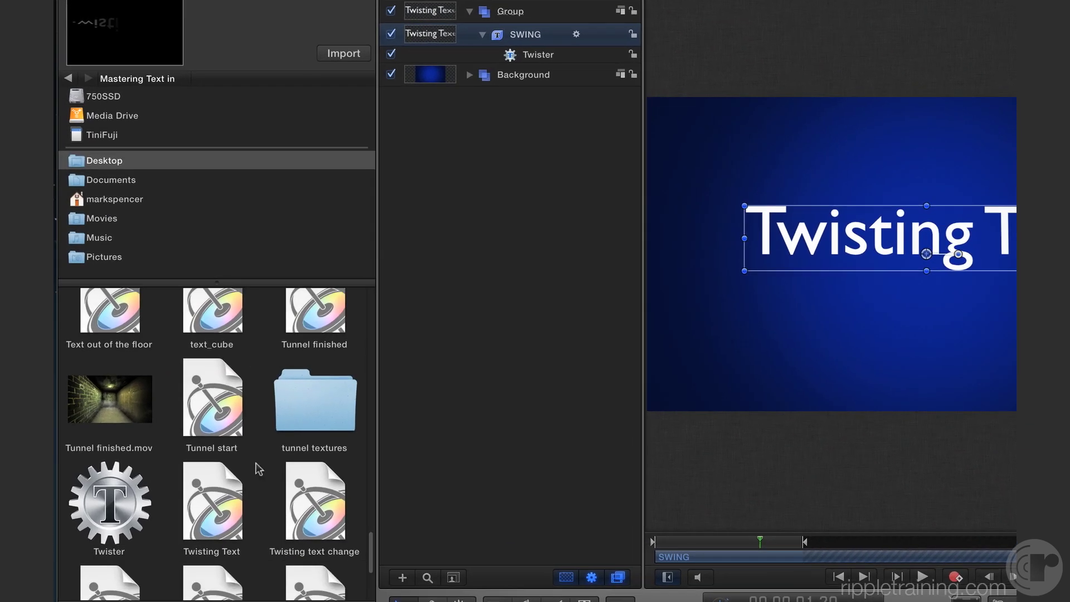
Browse the files in the Mastering Text in folder to locate the saved SWING text file.
scroll(259, 468, down, 4)
scroll(250, 467, up, 6)
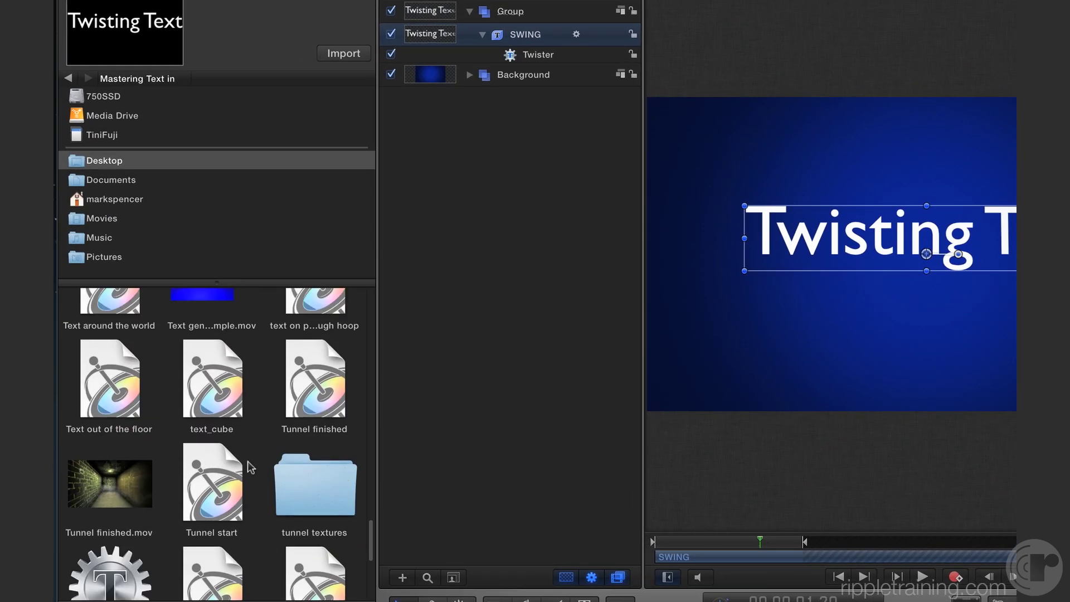
scroll(251, 466, up, 4)
scroll(251, 467, down, 5)
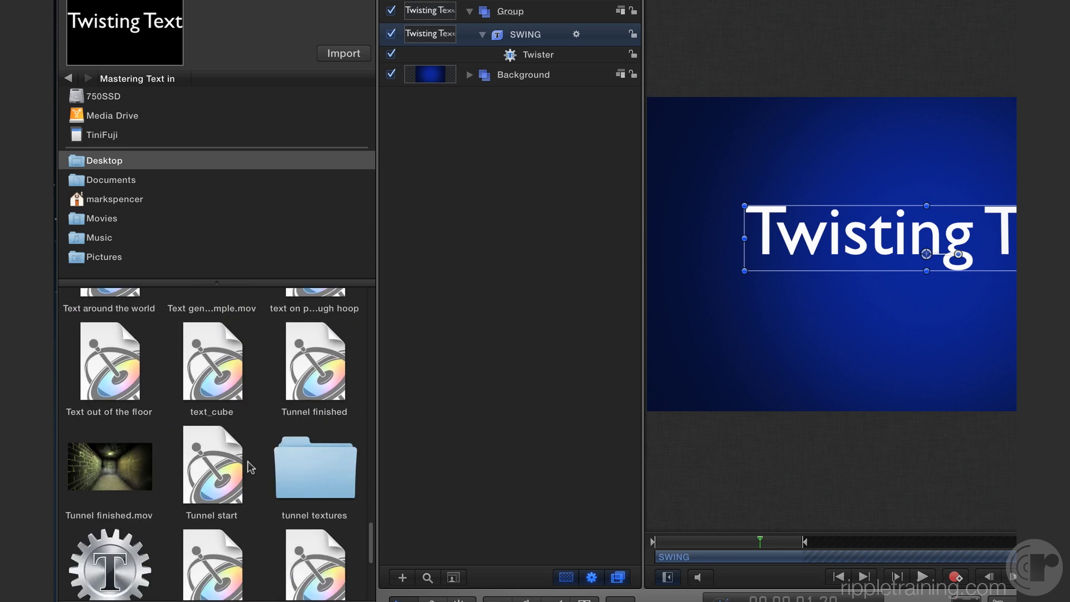
scroll(250, 467, down, 2)
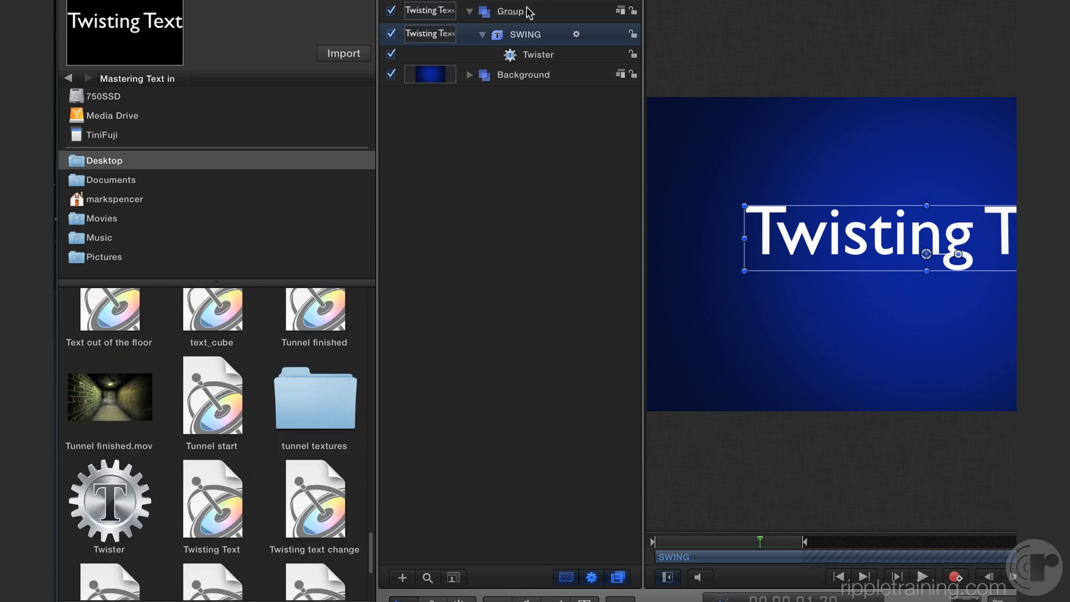
scroll(245, 400, up, 5)
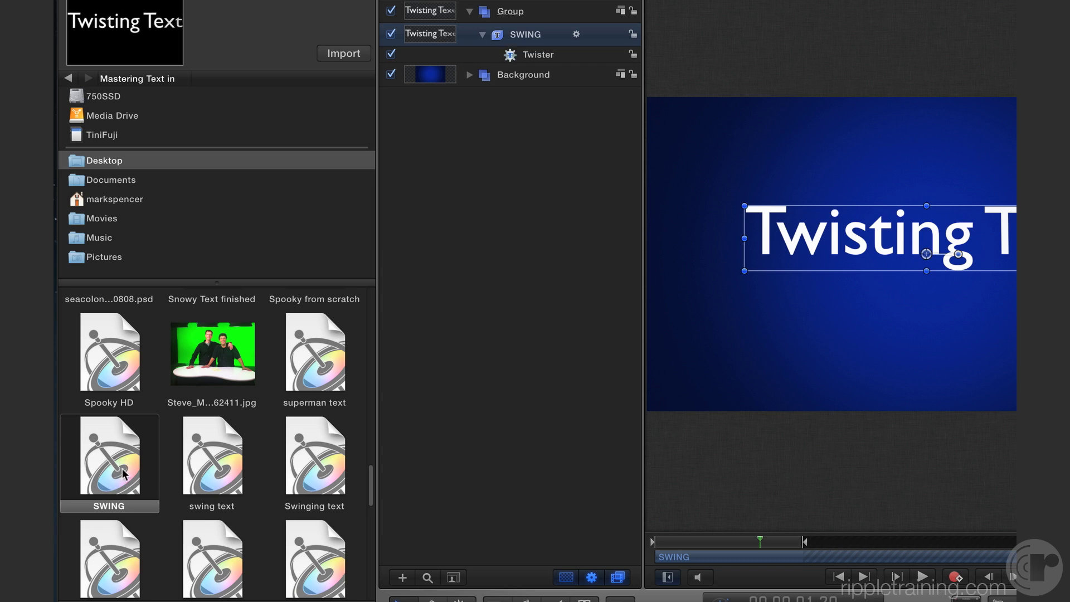
Create a new blank Motion Project with the Broadcast HD 1080 preset.
click(161, 0)
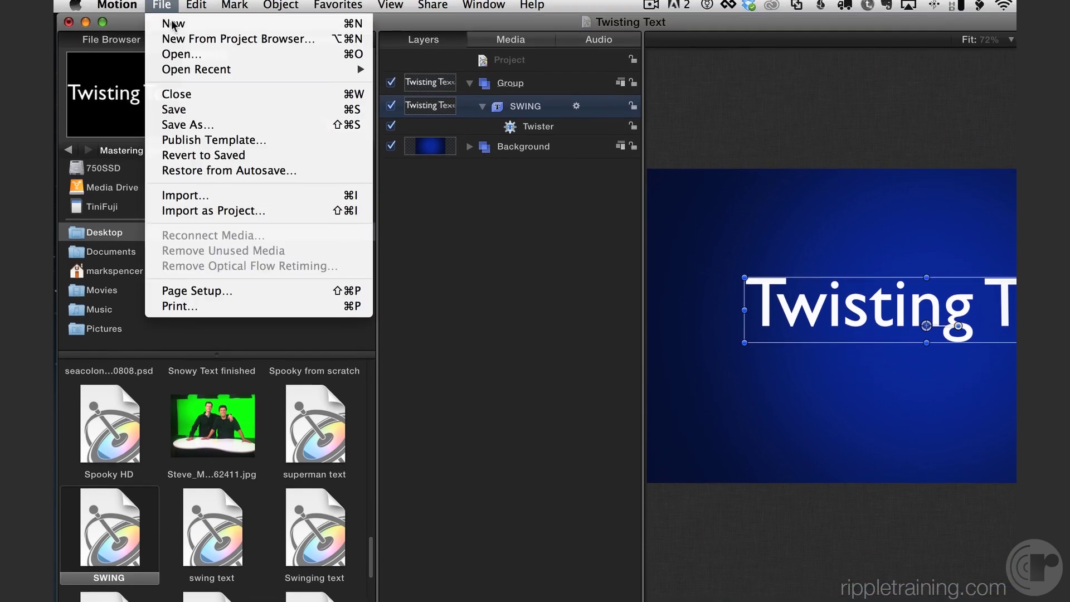
click(175, 0)
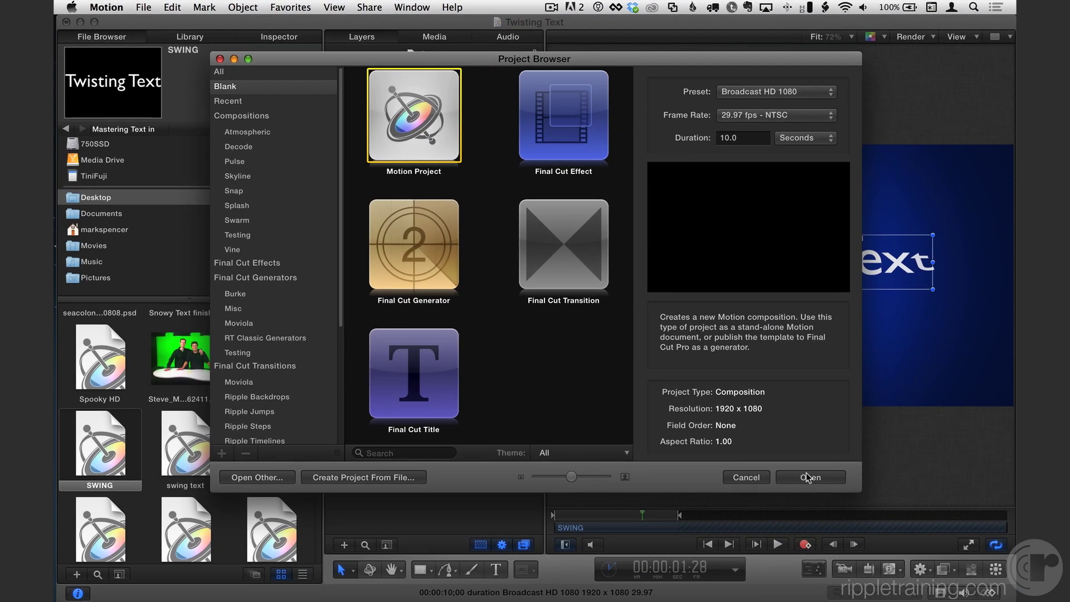
click(962, 573)
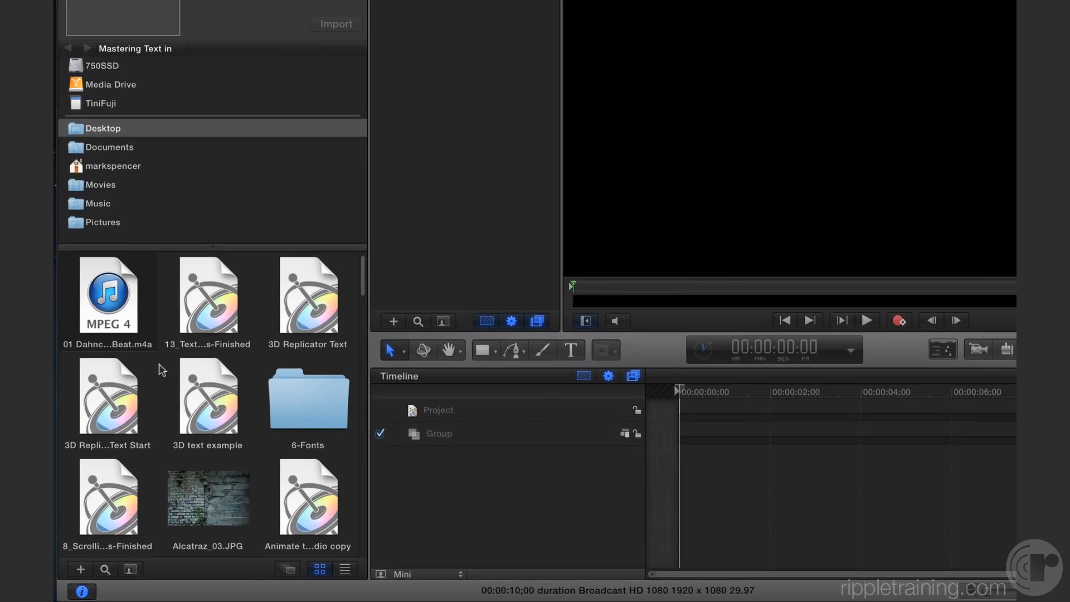
Add the SWING file from the Mastering Text in folder to the new project's layers.
scroll(127, 440, down, 10)
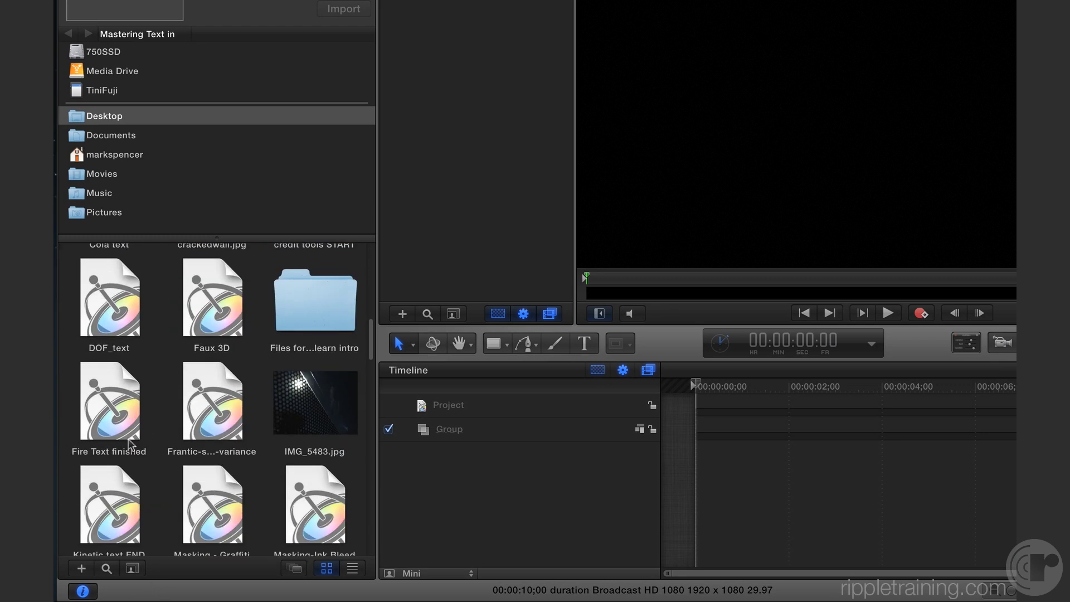
scroll(129, 440, down, 8)
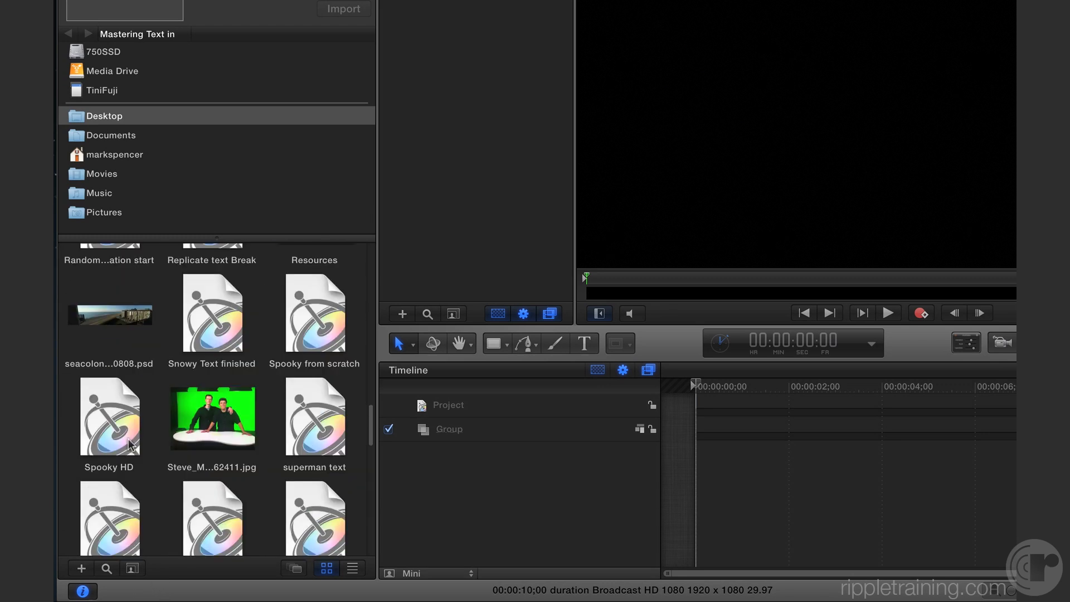
drag(116, 467, 473, 525)
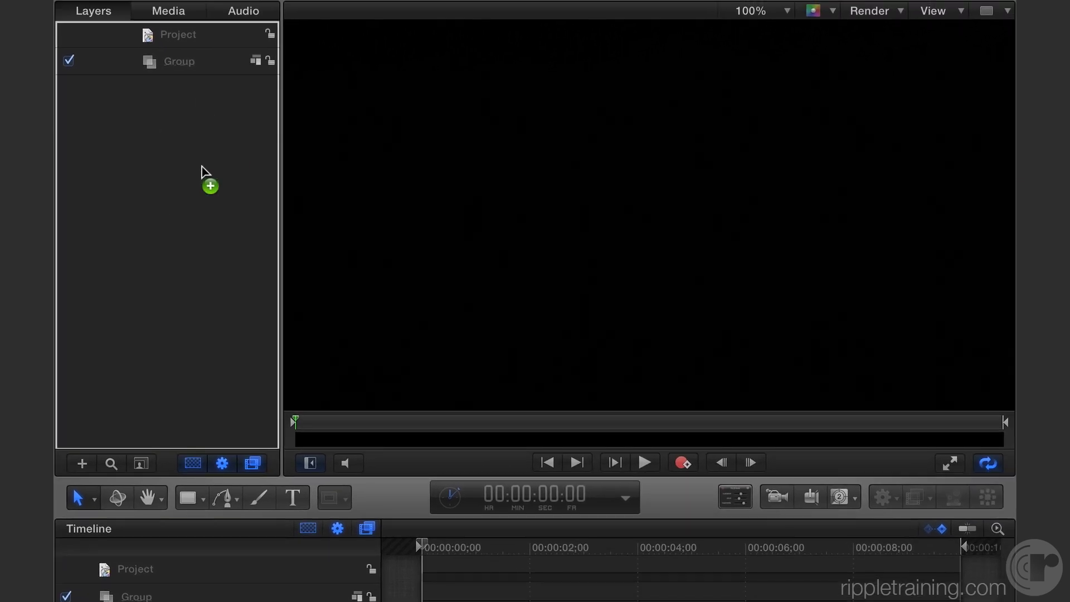
drag(202, 166, 202, 167)
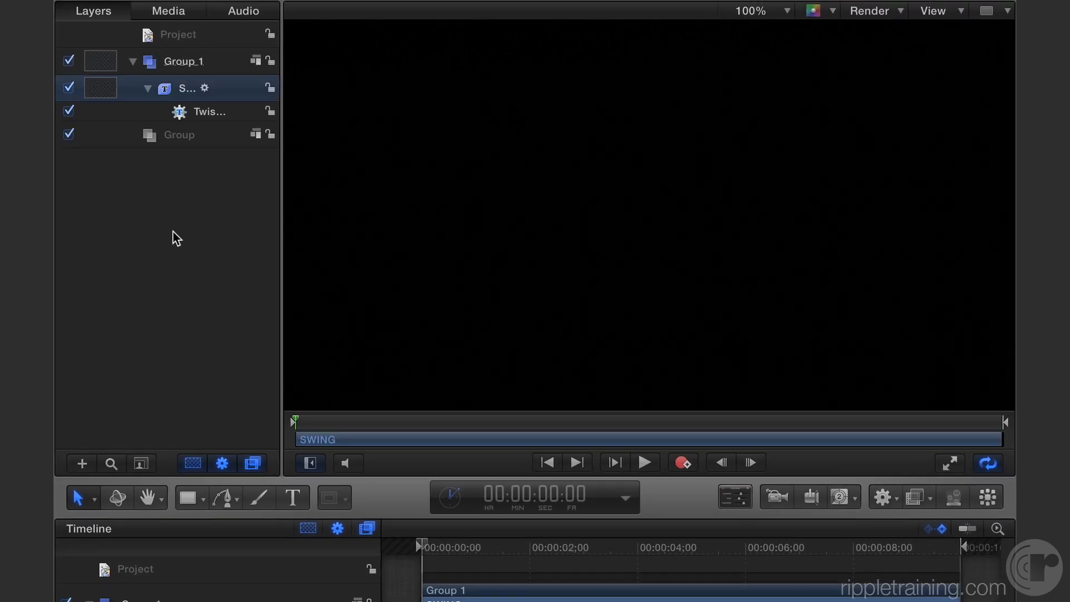
Fit the canvas to the window and move the SWING text down from the upper edge to about mid-frame.
click(643, 460)
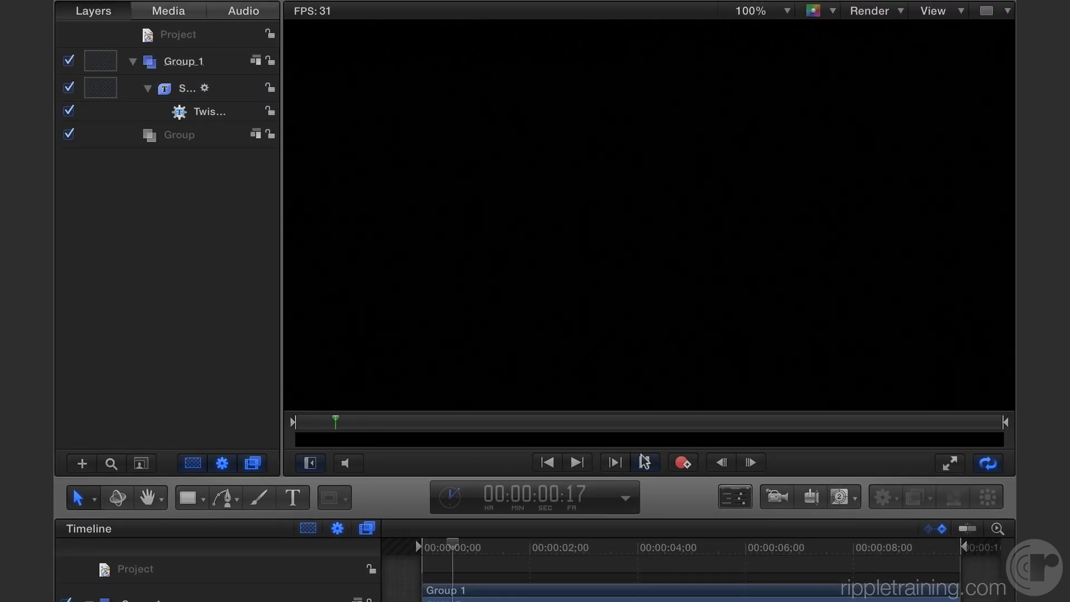
click(642, 460)
key(shift+z)
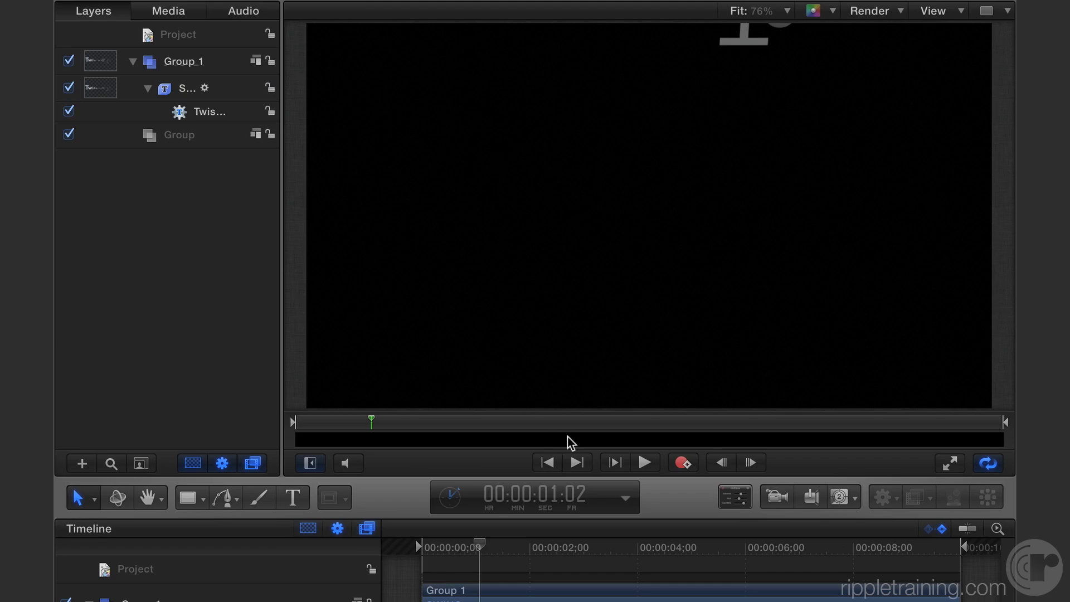
click(173, 88)
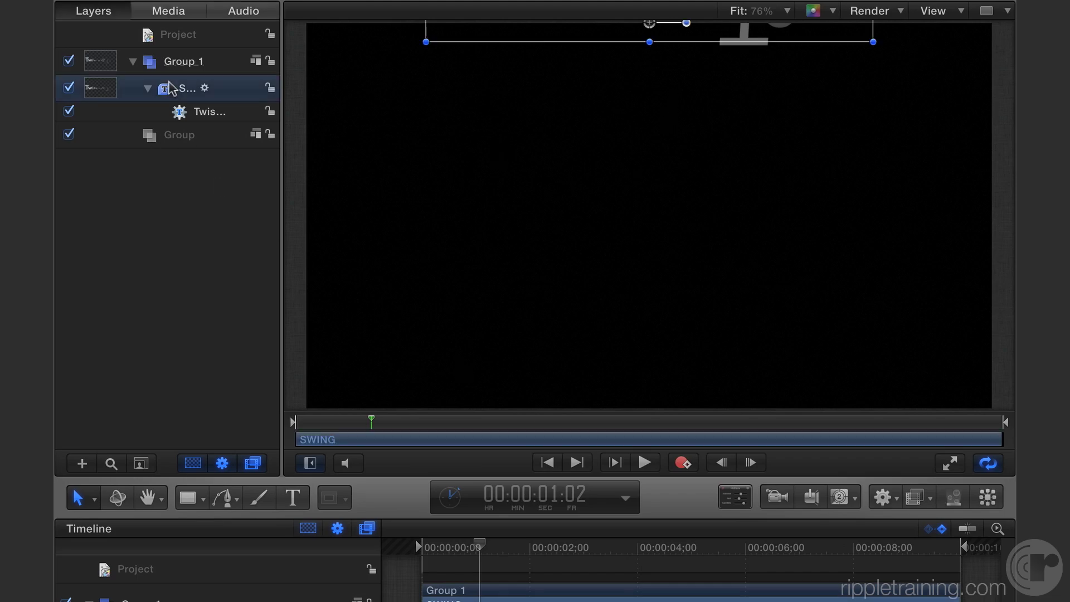
drag(540, 34, 535, 262)
drag(371, 421, 240, 430)
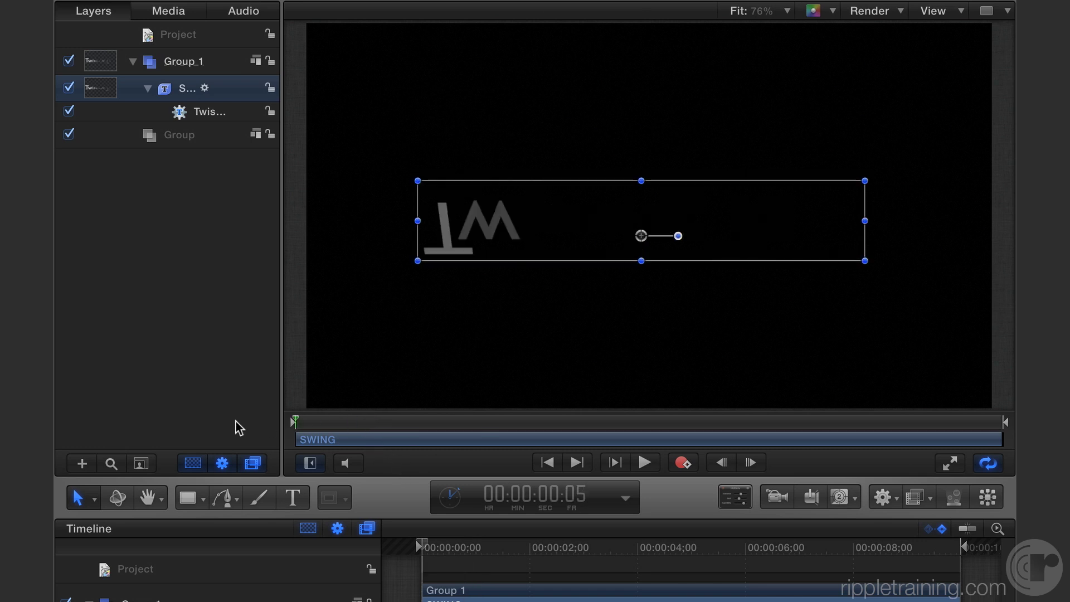
Play the SWING text's twisting animation from the start of the project.
click(643, 462)
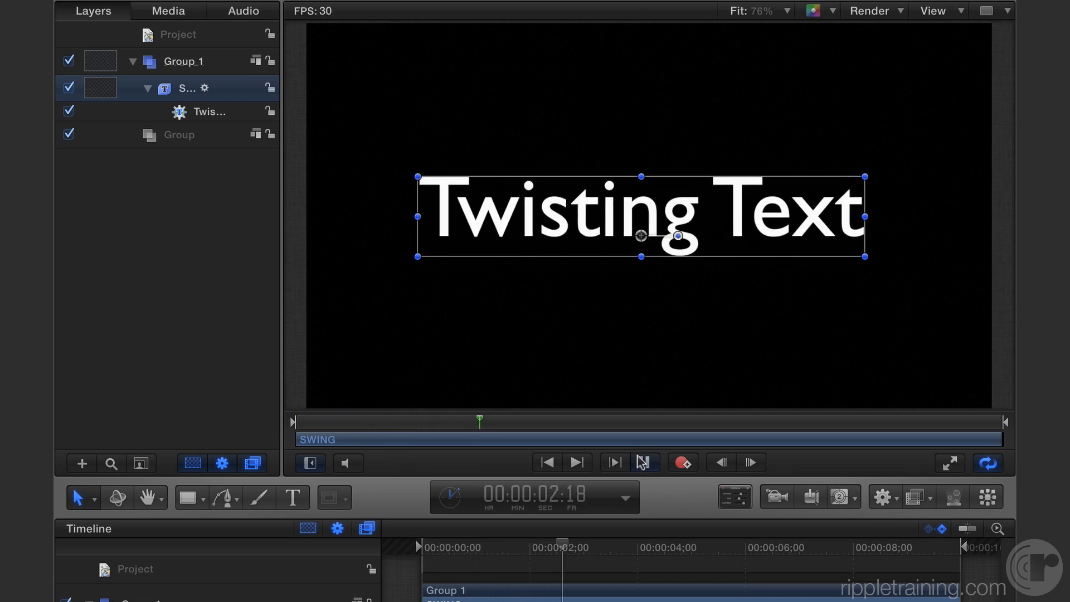
click(643, 462)
click(546, 462)
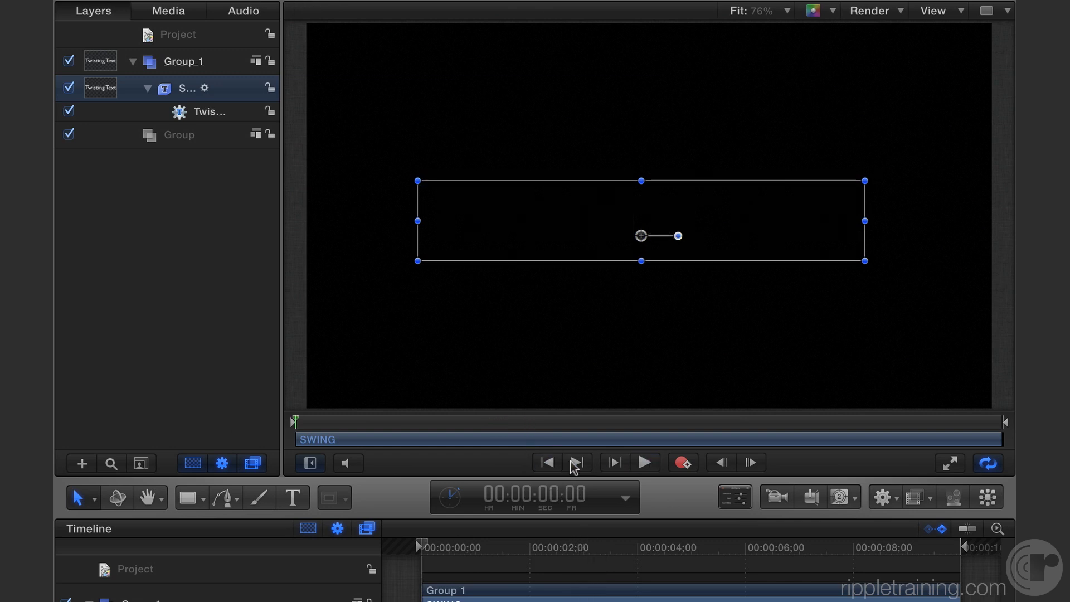
click(644, 462)
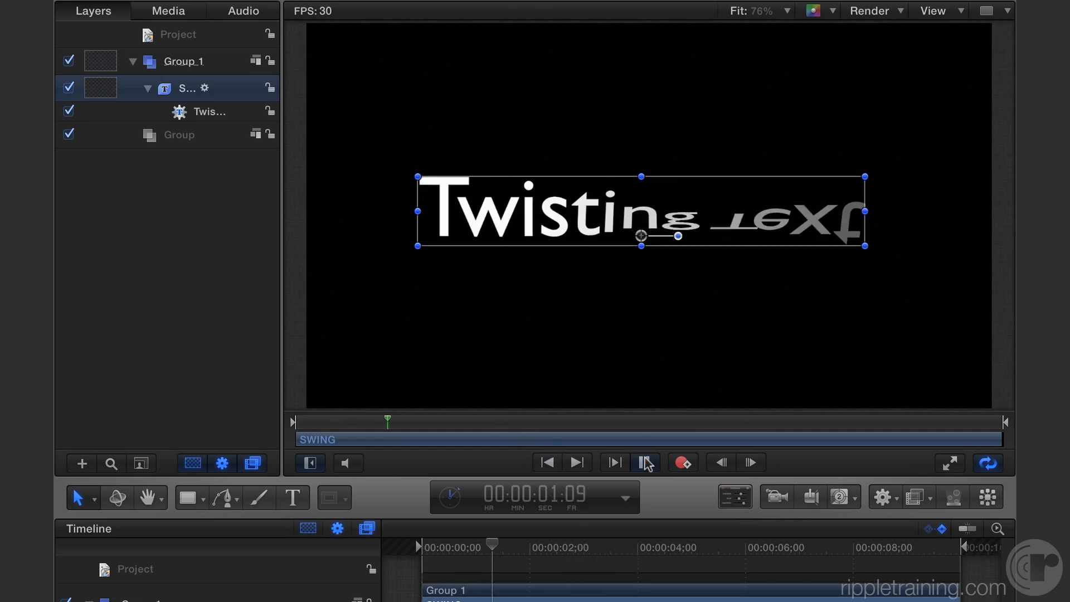
key(space)
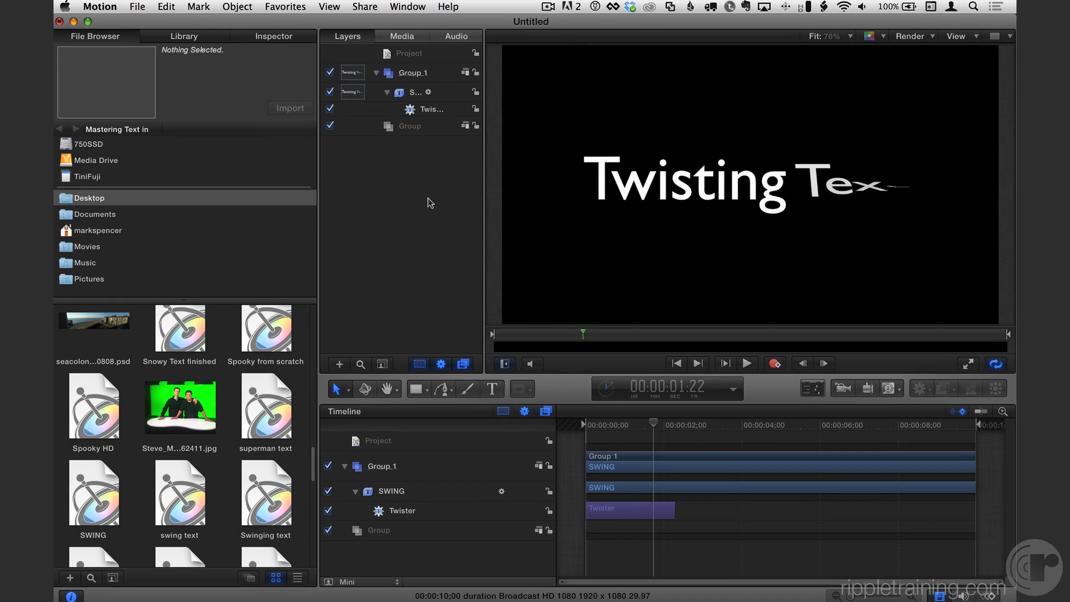
Close the untitled project without saving and select the SWING text in the Twisting Text project.
key(super+w)
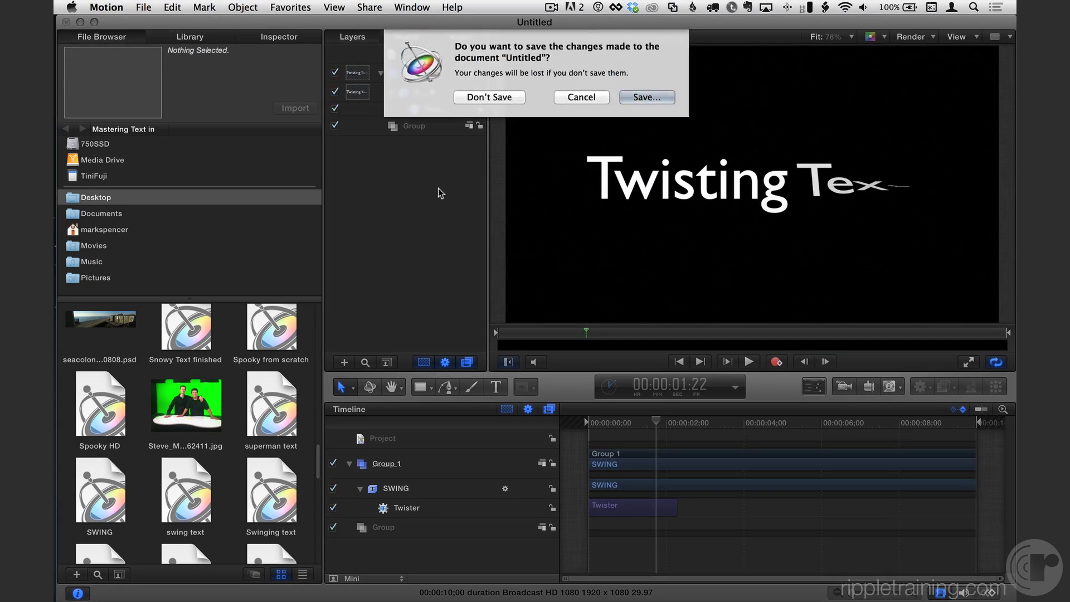
click(484, 96)
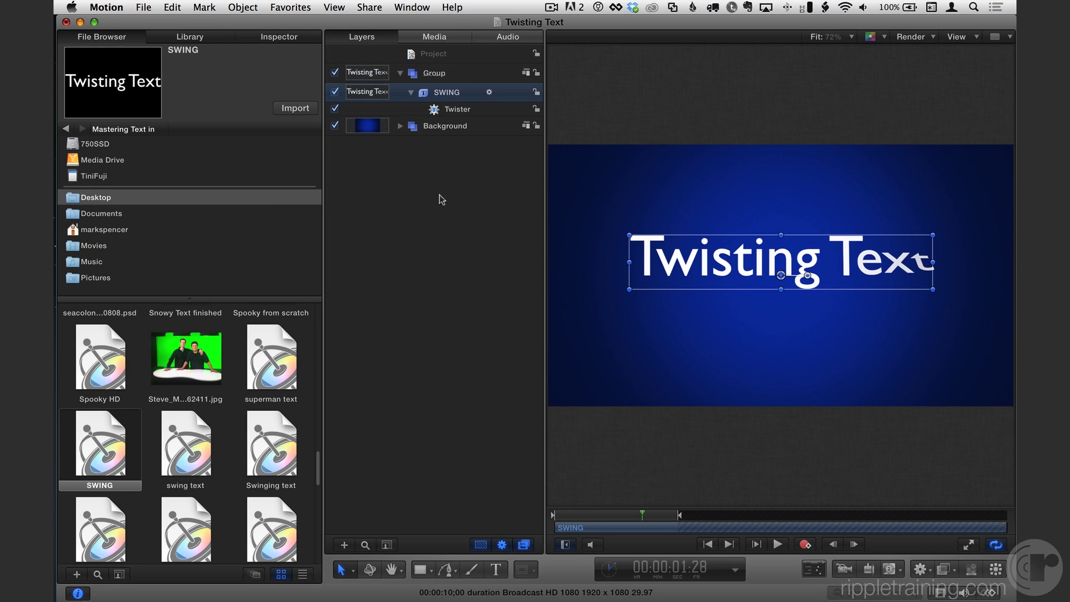
click(446, 108)
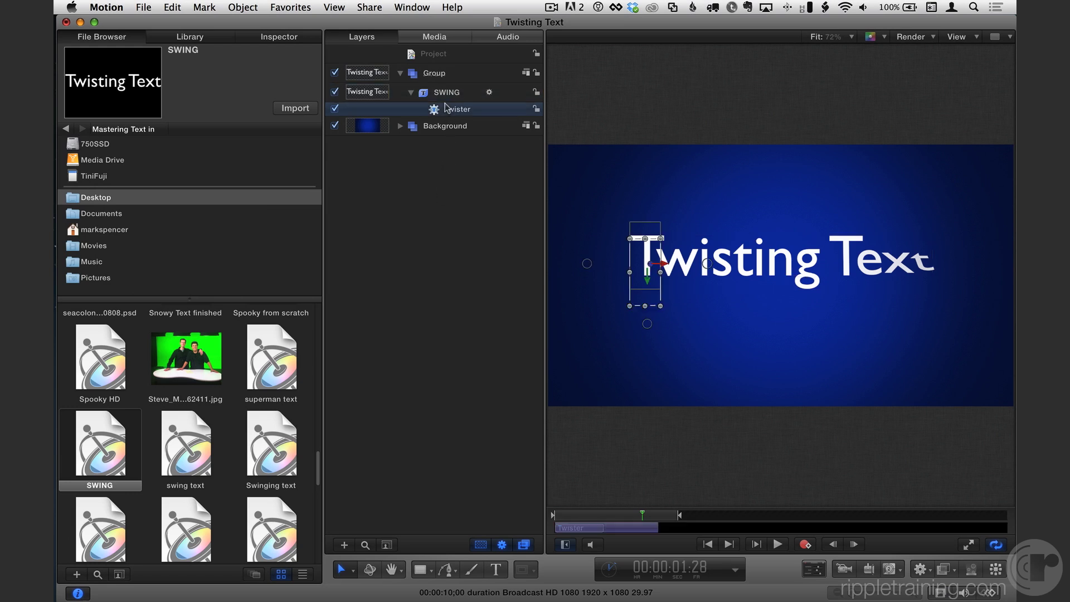
click(445, 94)
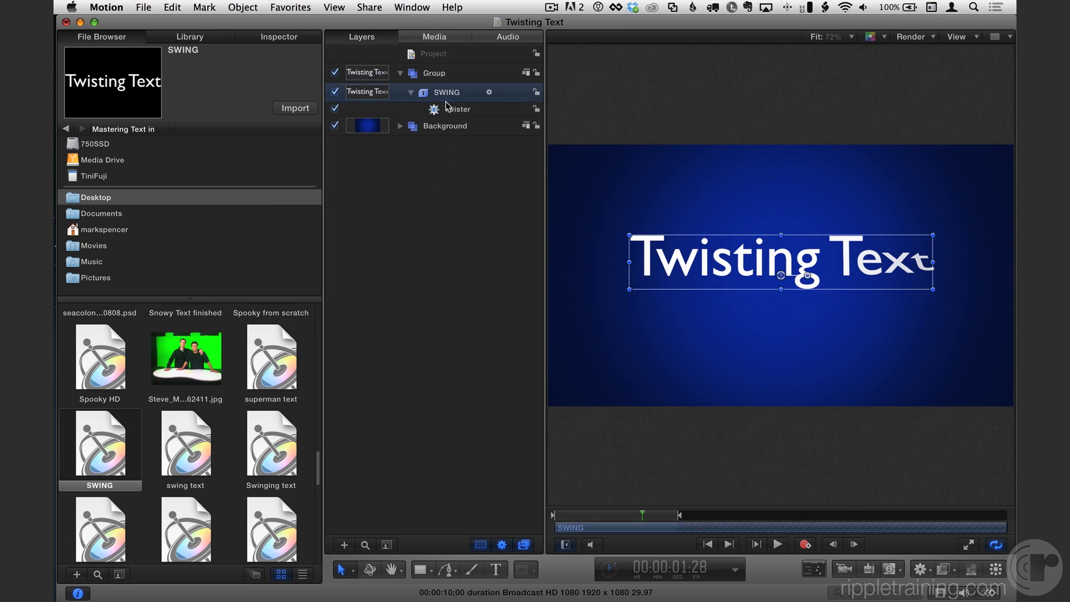